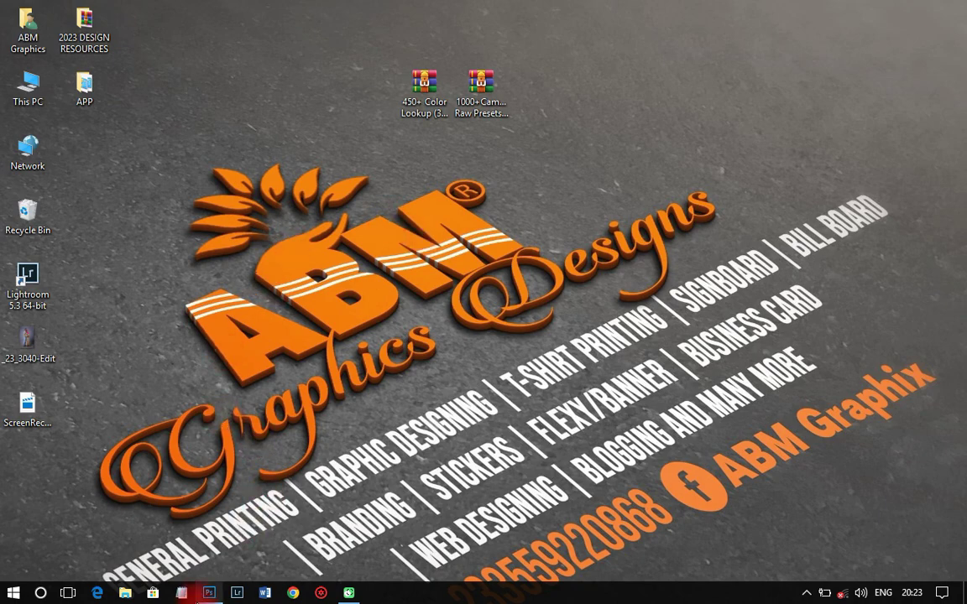
- Restore the Photoshop window showing the retouched portrait Screenshot_20230109-184301.psd
click(209, 593)
key(space)
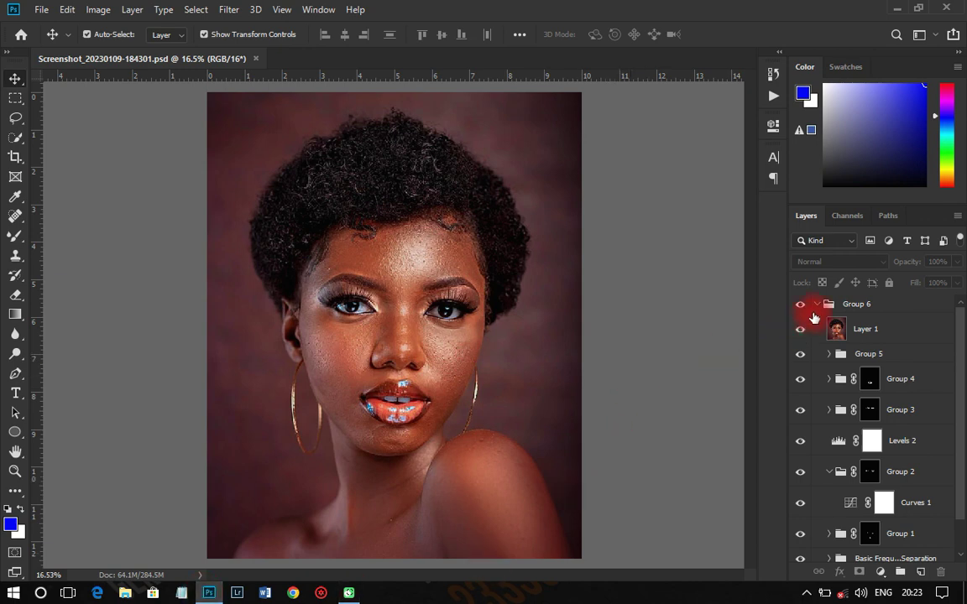
- Collapse Group 6, then hide and re-show it to compare the unretouched and retouched portrait
click(823, 305)
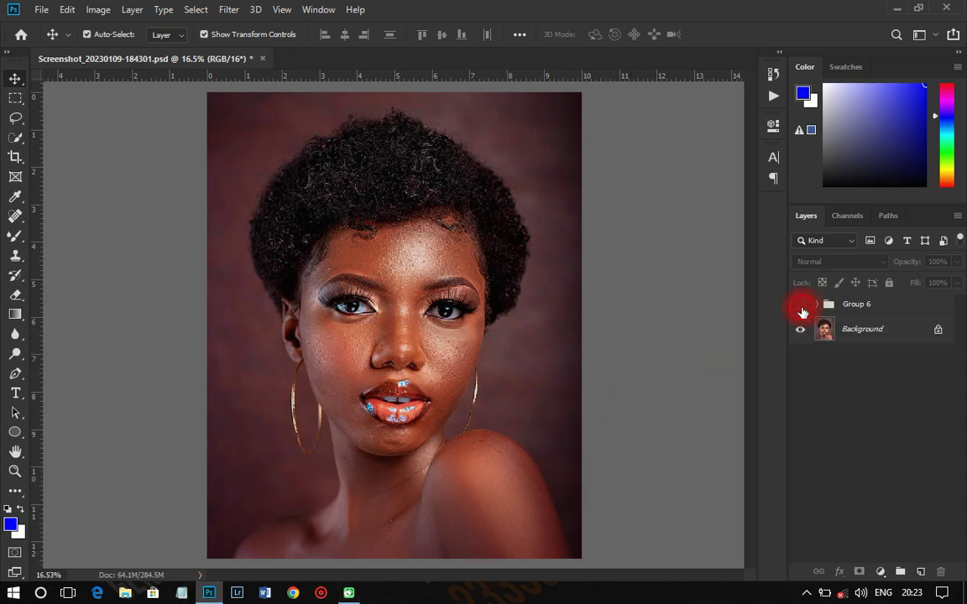
click(801, 307)
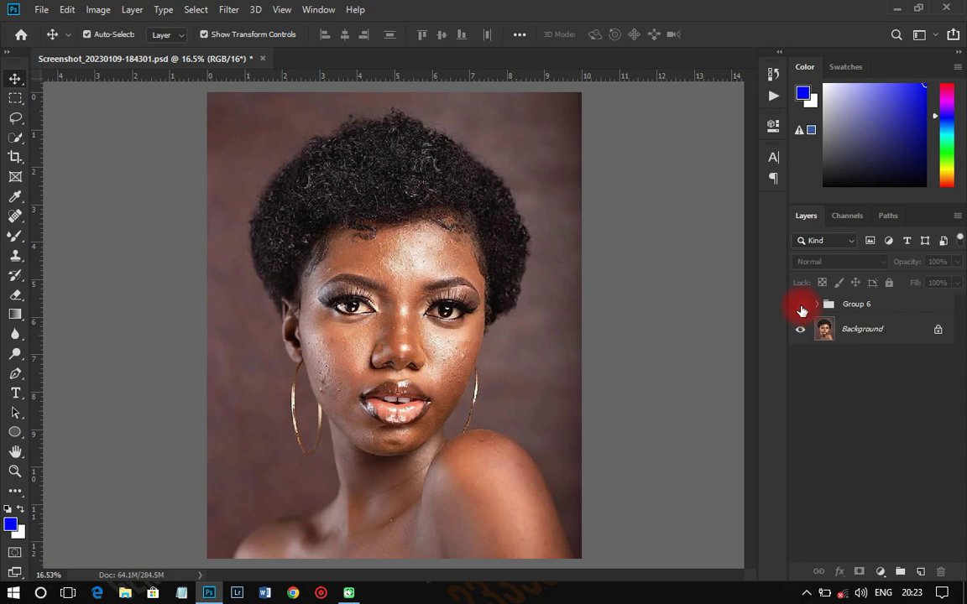
click(800, 306)
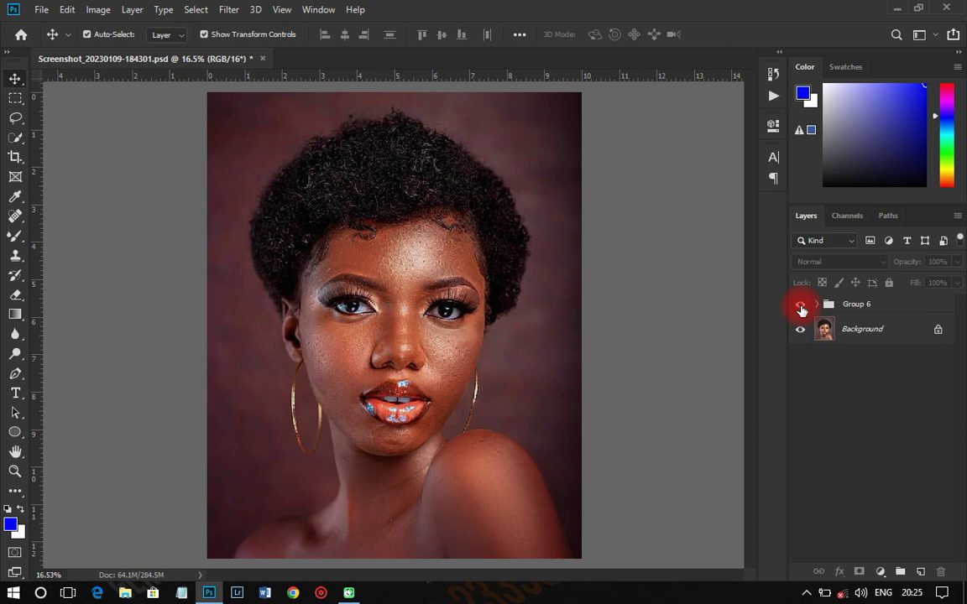
- Add a Curves adjustment layer and switch its curve to the Red channel
click(881, 579)
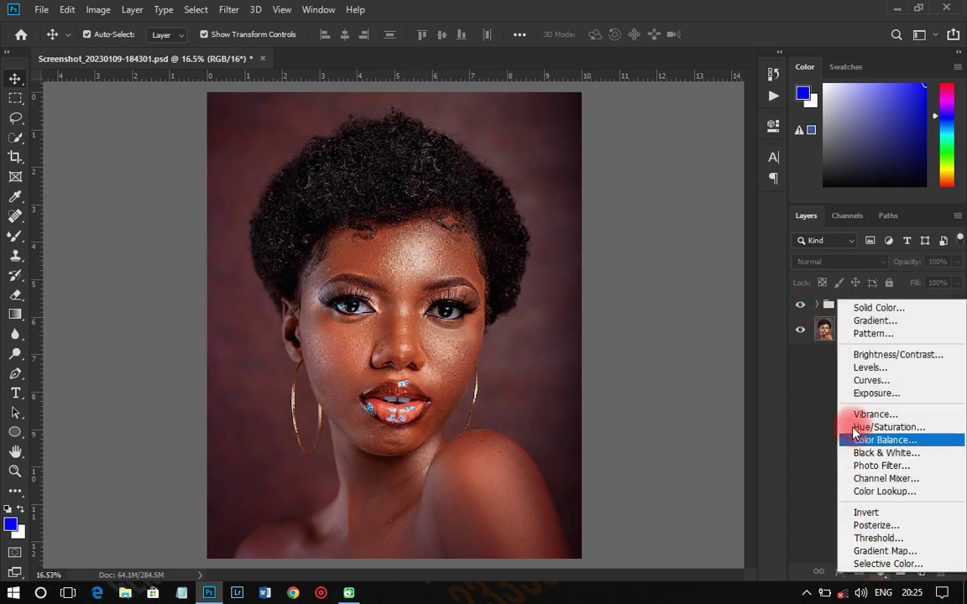
click(874, 382)
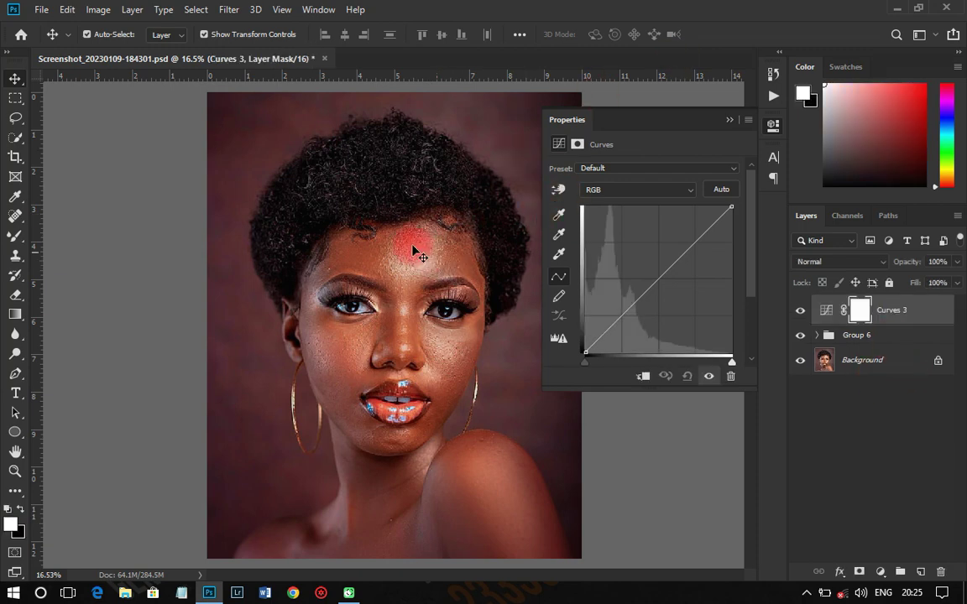
click(626, 190)
click(592, 201)
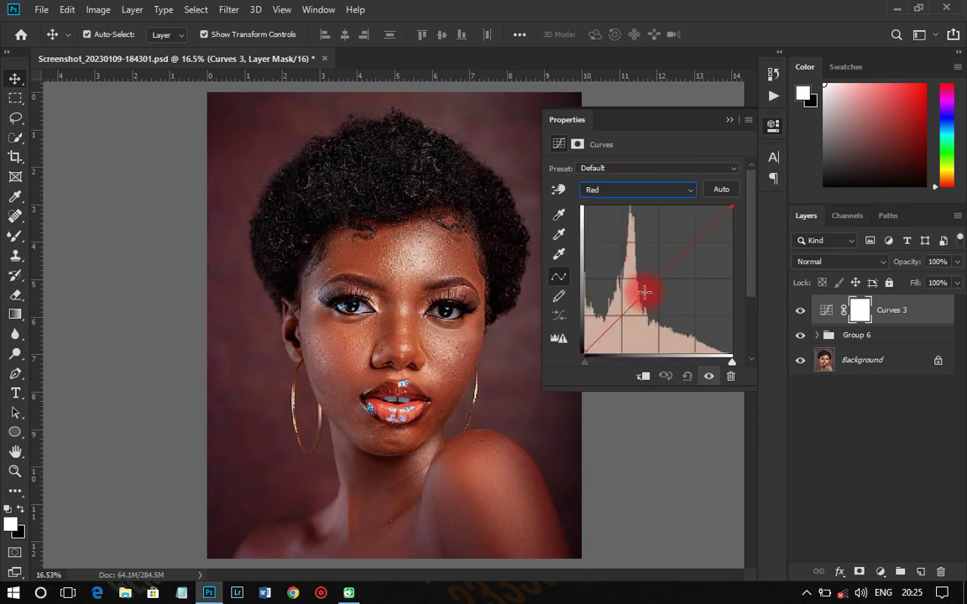
- Drag the red curve's midtone point up and down, settling it nearly on the diagonal
drag(643, 293, 626, 274)
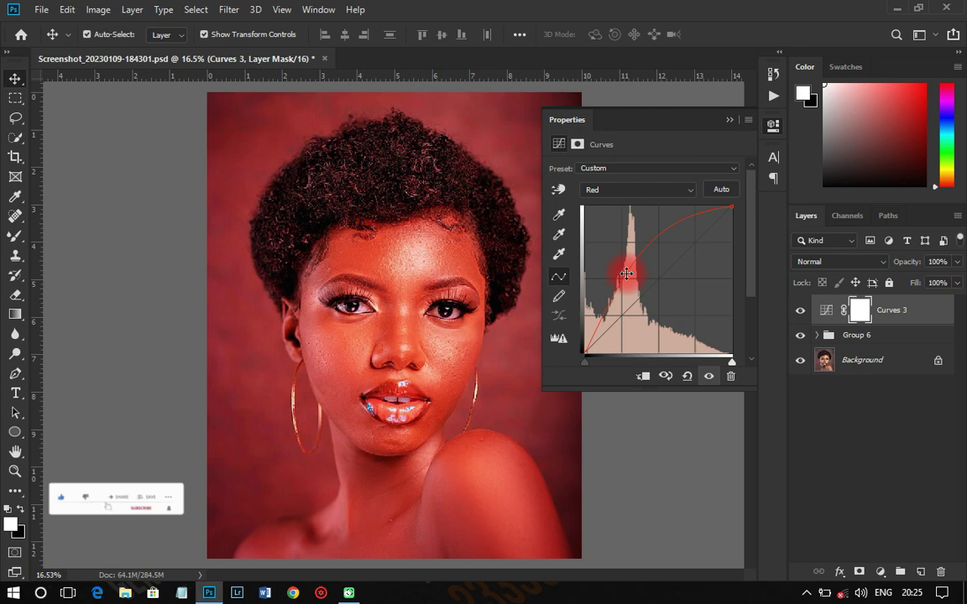
drag(627, 274, 637, 336)
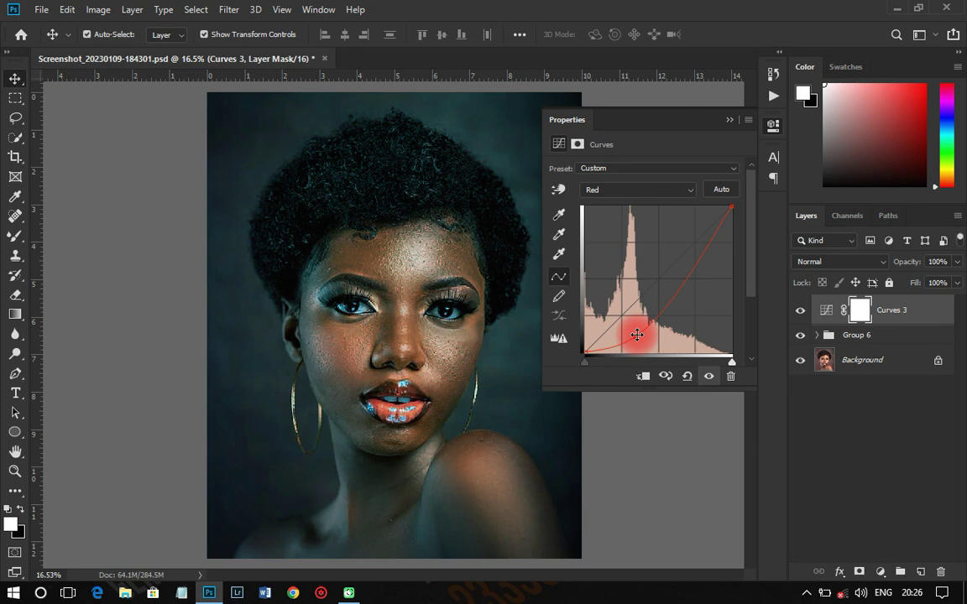
drag(637, 335, 644, 292)
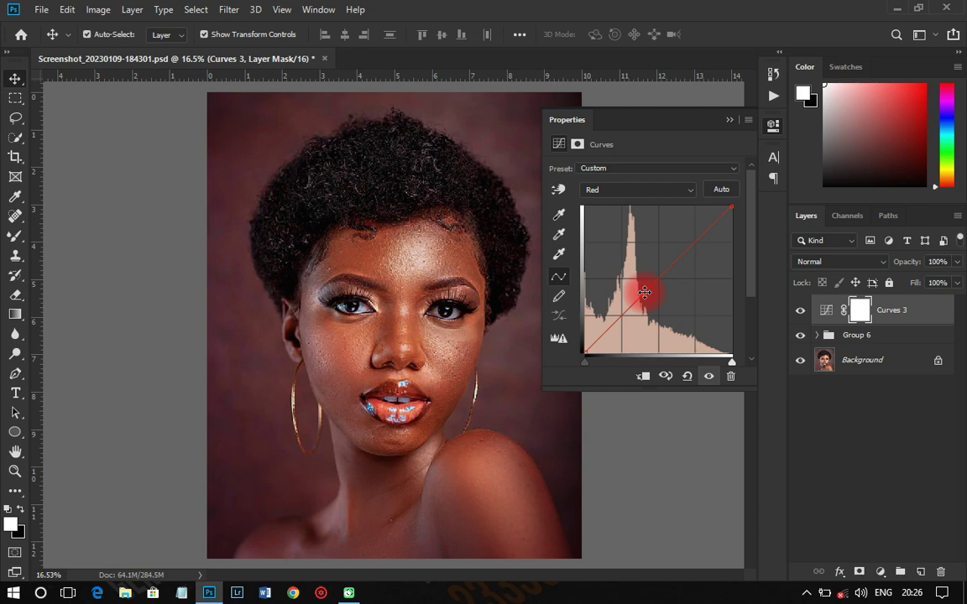
drag(644, 292, 640, 299)
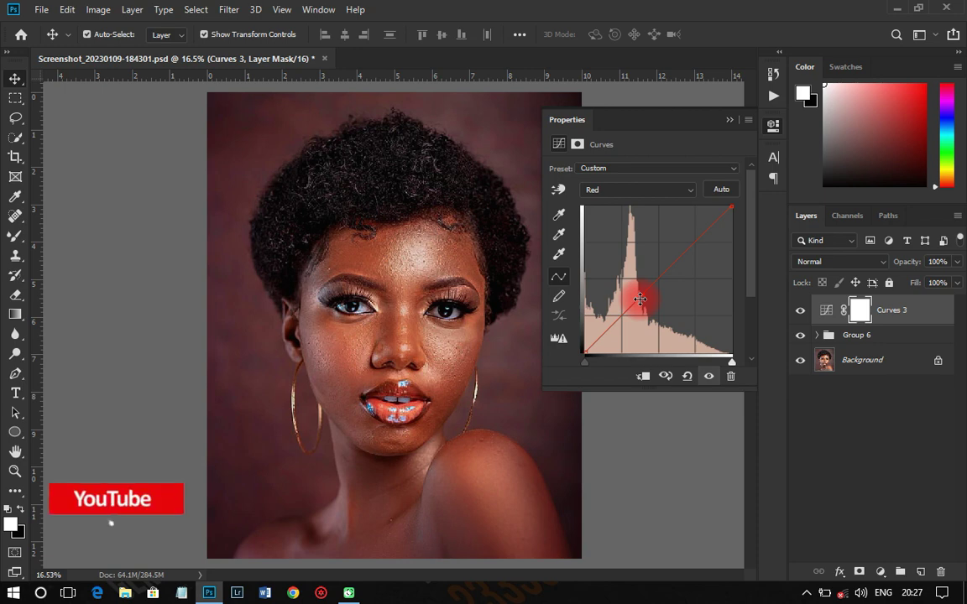
drag(640, 299, 641, 297)
- Delete the Curves 3 adjustment layer
click(898, 327)
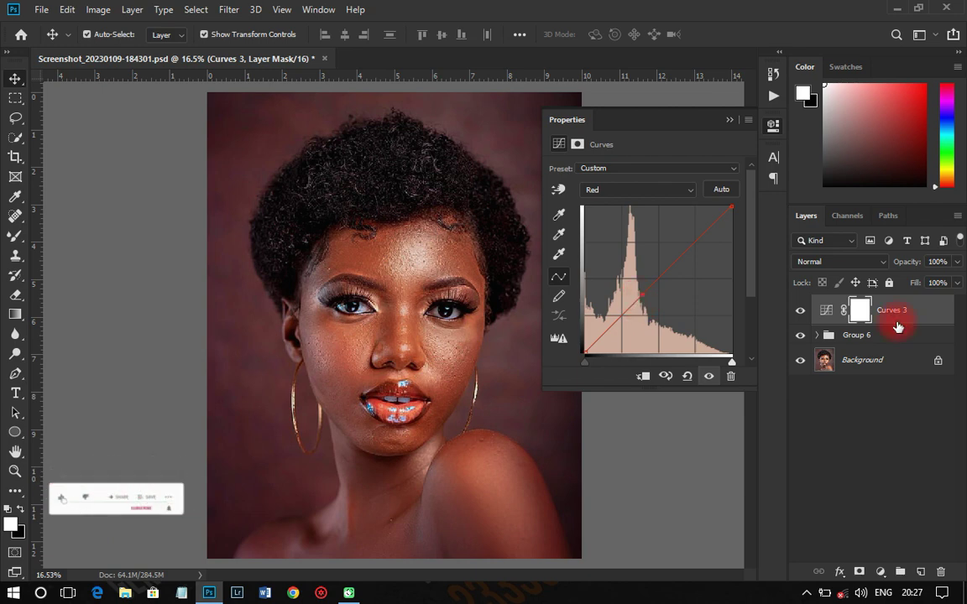
click(901, 308)
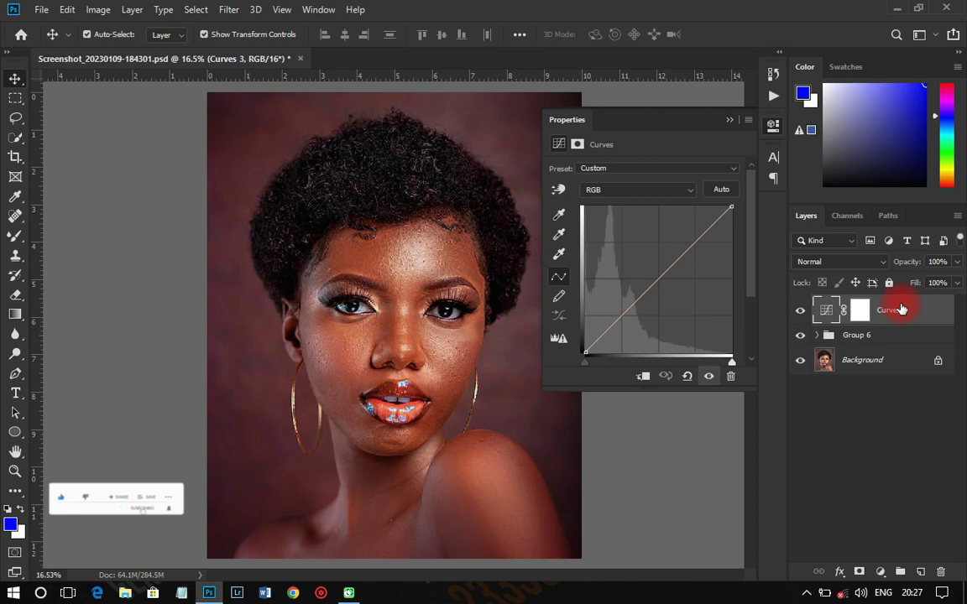
key(Delete)
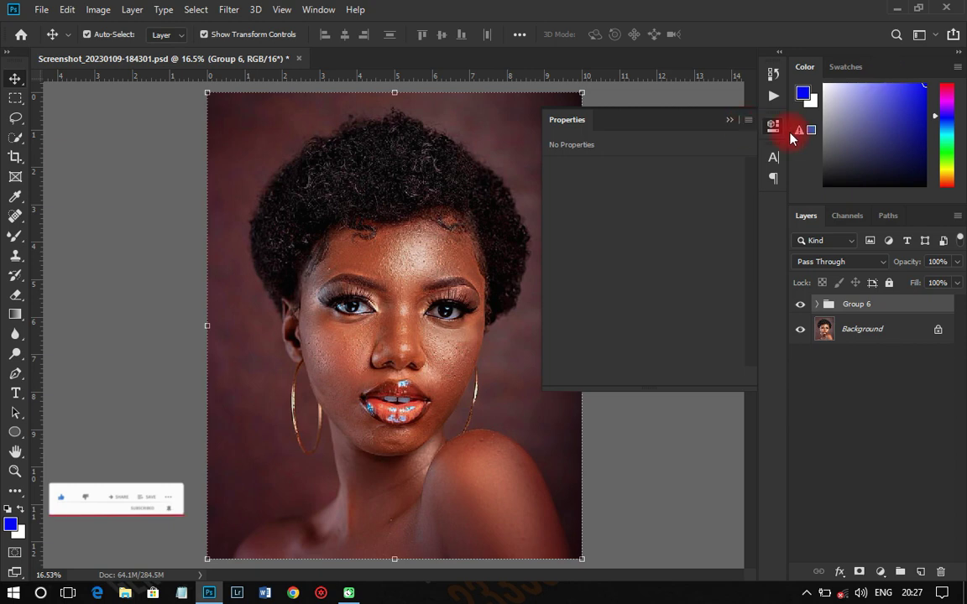
click(228, 10)
- Expand Group 6, select Layer 1, and glance through the Filter menu without choosing anything
click(228, 10)
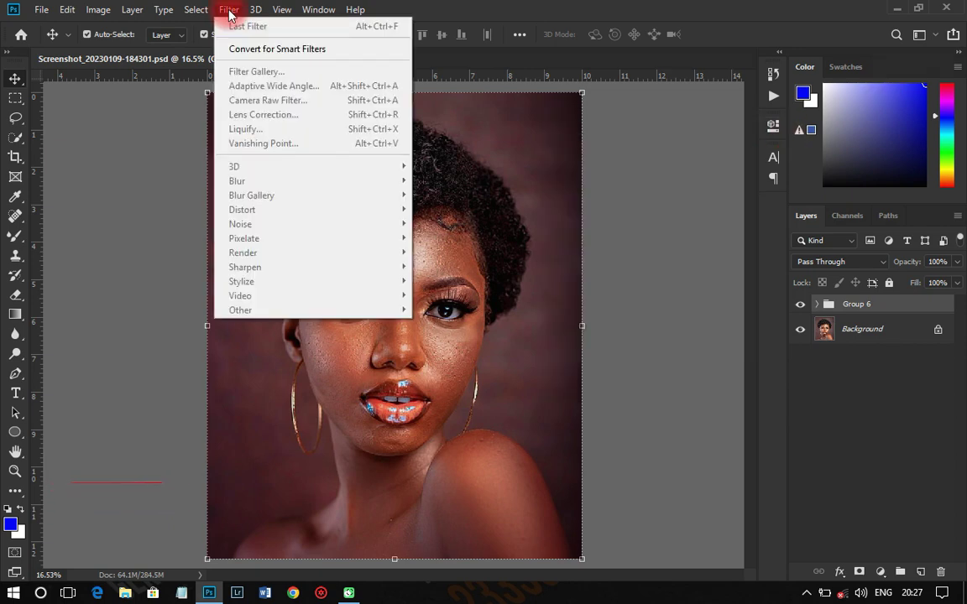
click(782, 309)
click(816, 304)
click(865, 331)
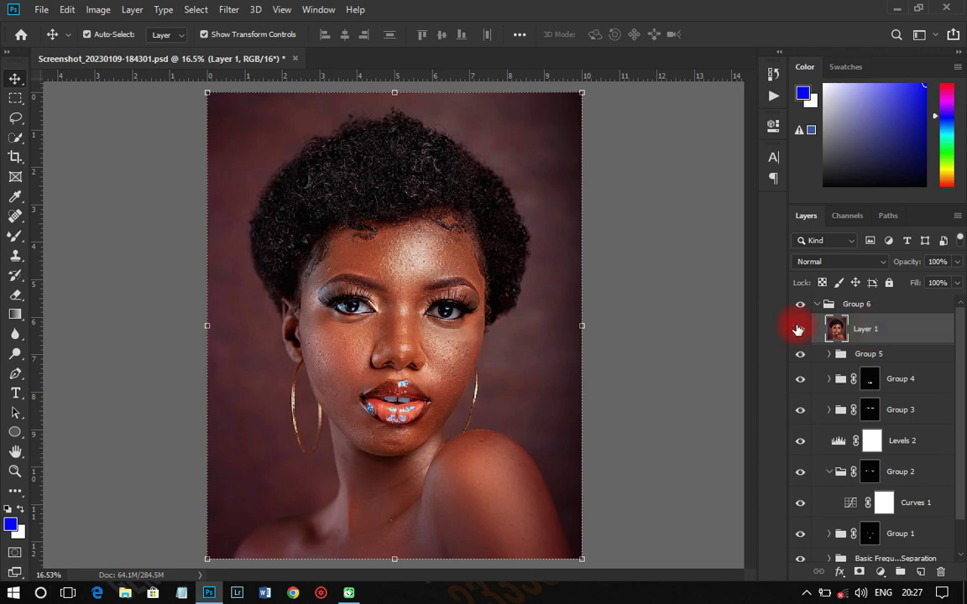
click(228, 12)
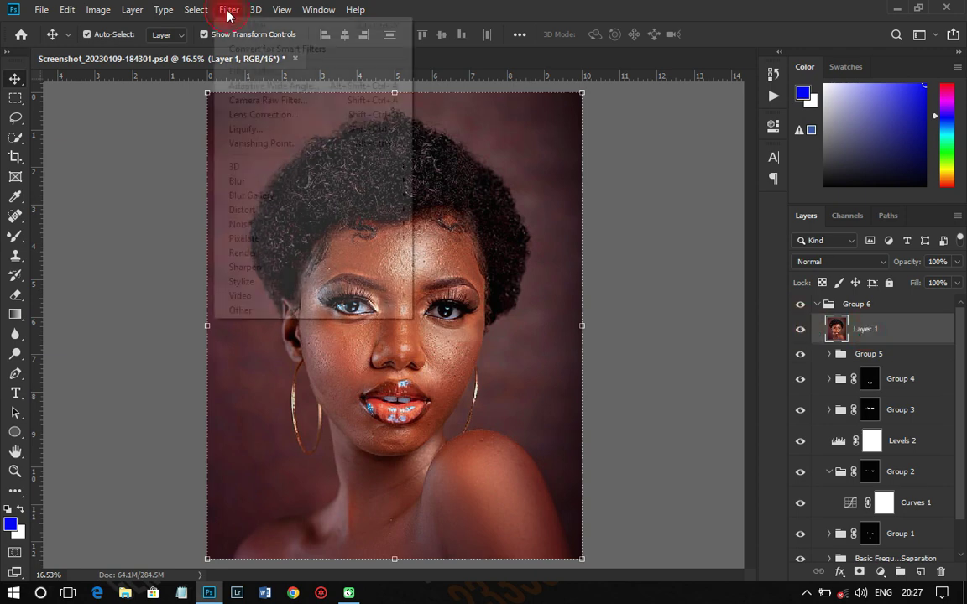
click(257, 108)
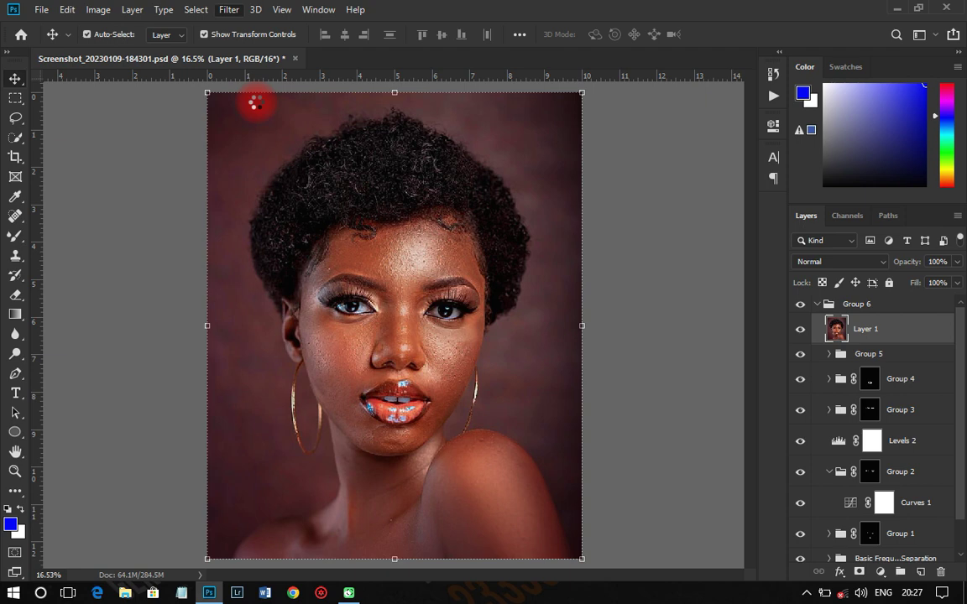
- Open the Camera Raw Filter on the portrait with Shift+Ctrl+A and show its presets list
key(ctrl+shift+a)
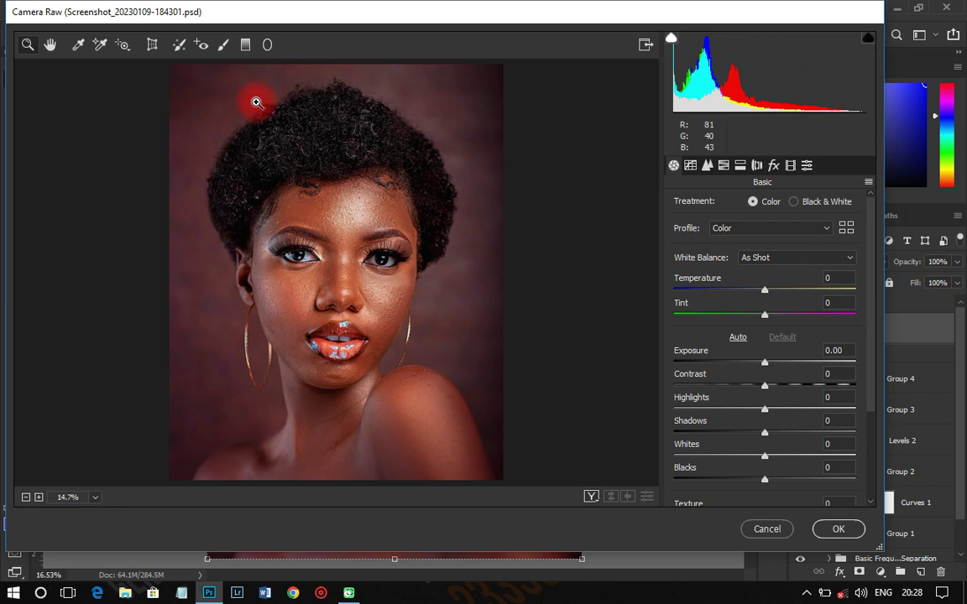
click(807, 166)
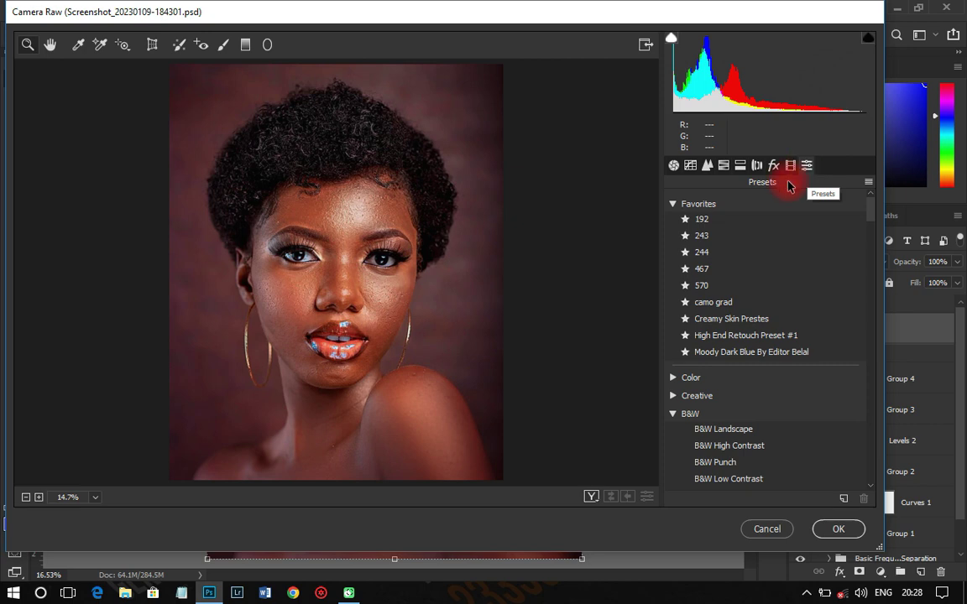
- Collapse the Favorites, B&W and User Presets groups to reveal the retouch, exterior and wedding packs
click(672, 205)
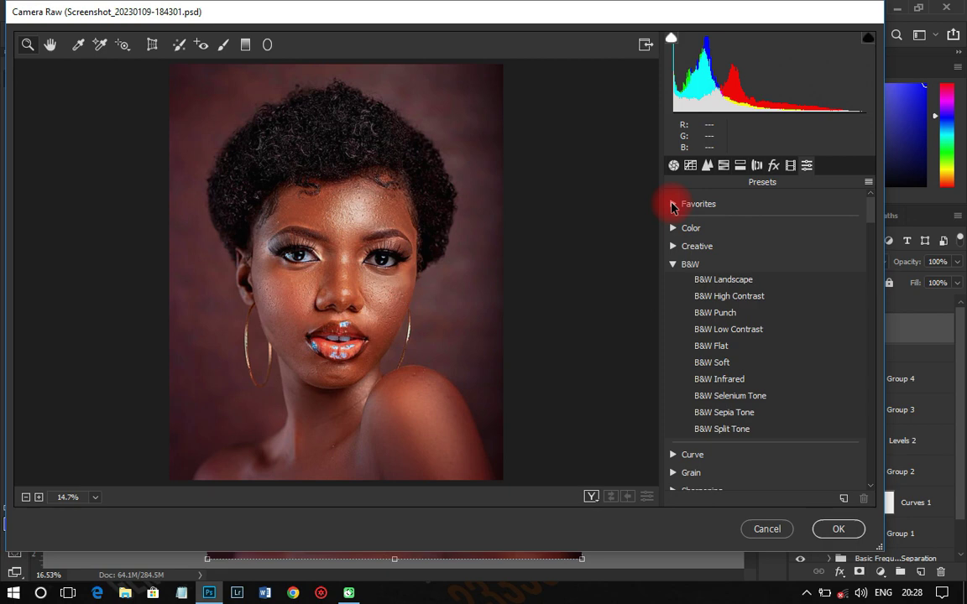
click(674, 265)
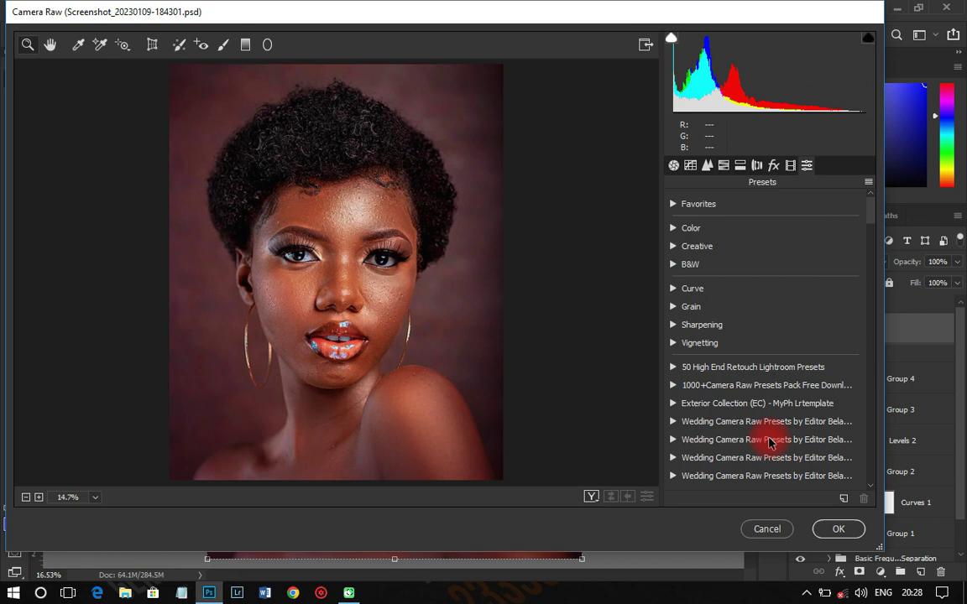
scroll(741, 385, down, 3)
click(730, 373)
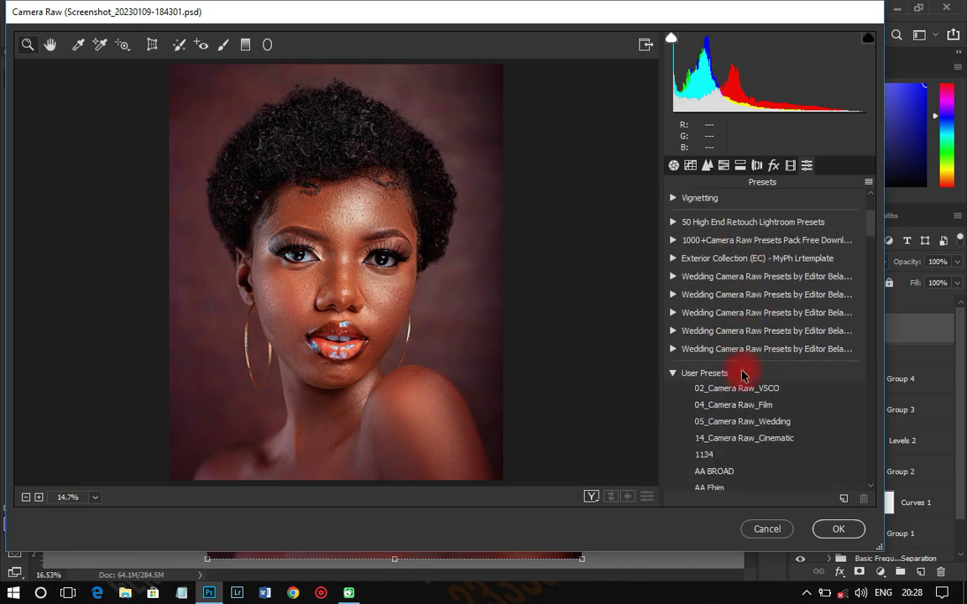
scroll(675, 361, down, 2)
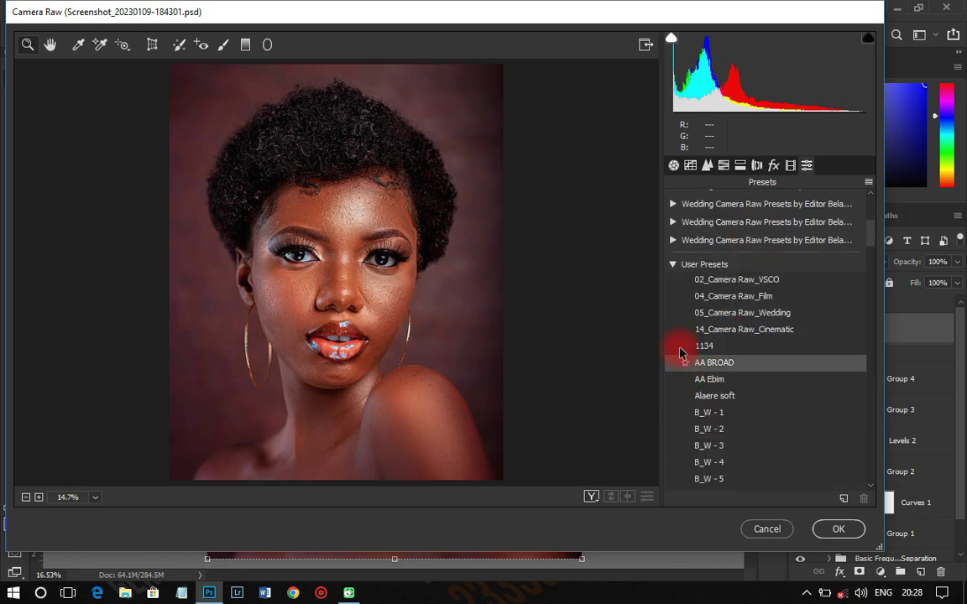
click(674, 265)
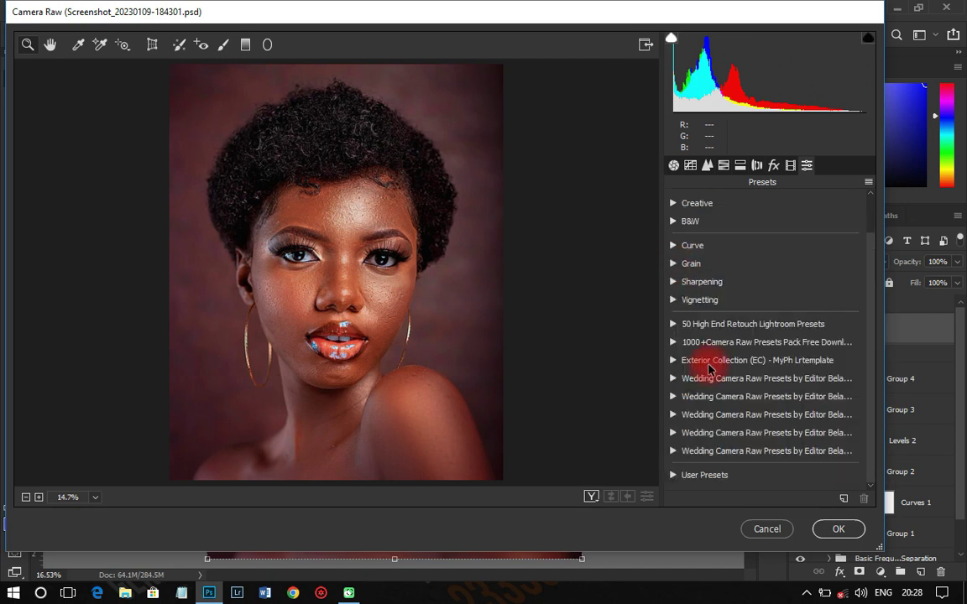
scroll(718, 374, up, 1)
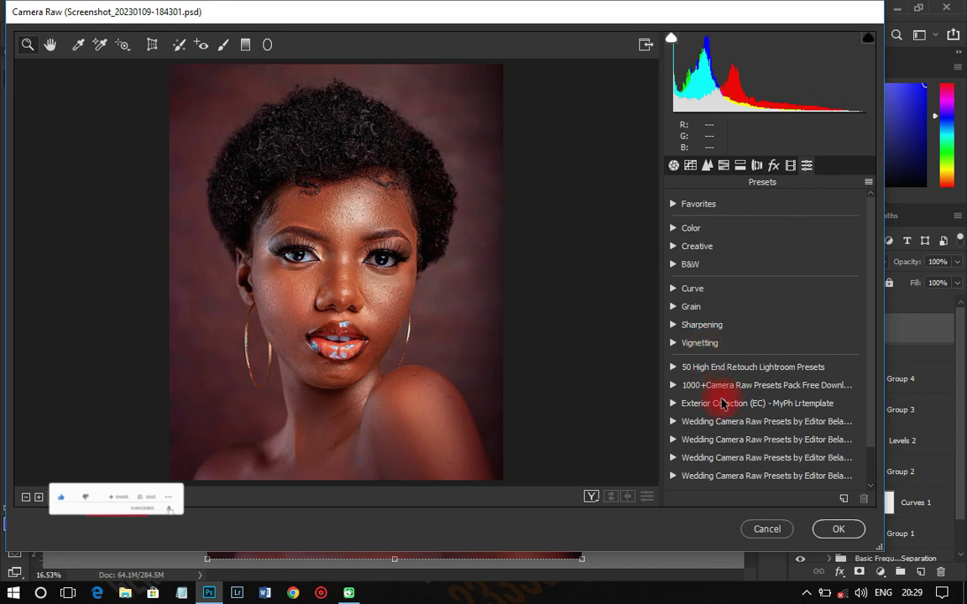
scroll(713, 401, down, 2)
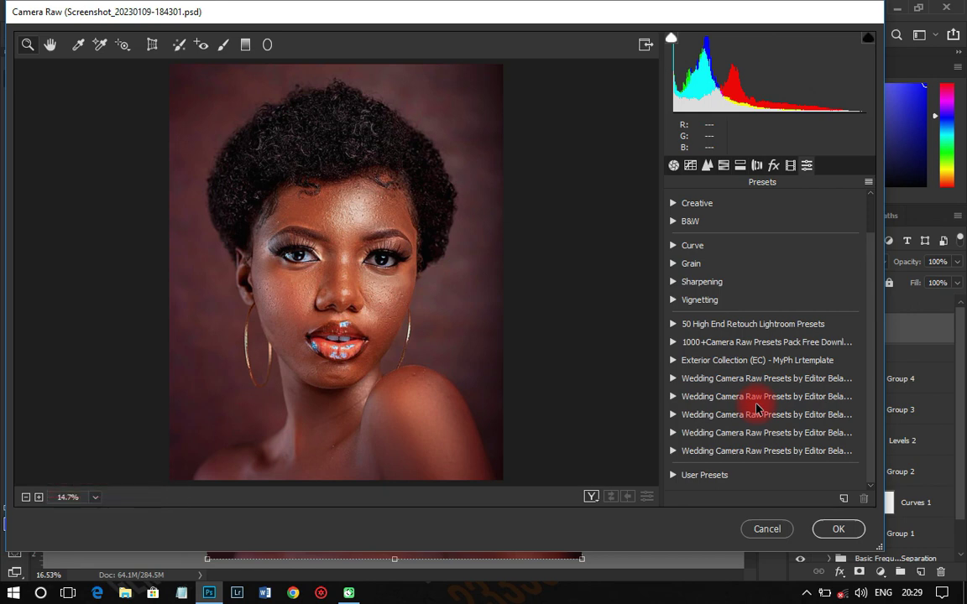
- Expand User Presets, apply 02_Camera Raw_VSCO, and scroll down to the BRIDGET sets
click(672, 475)
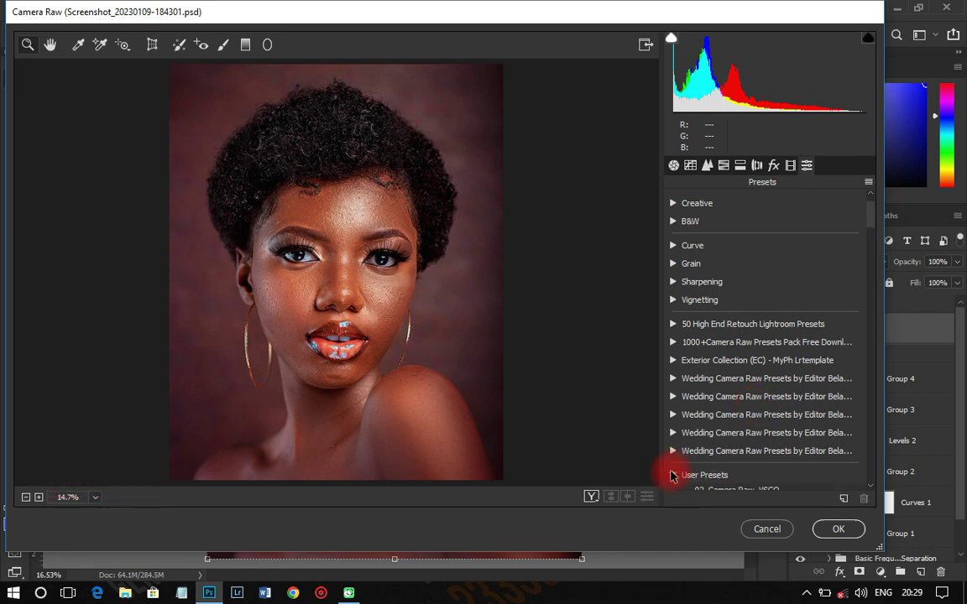
scroll(673, 475, down, 2)
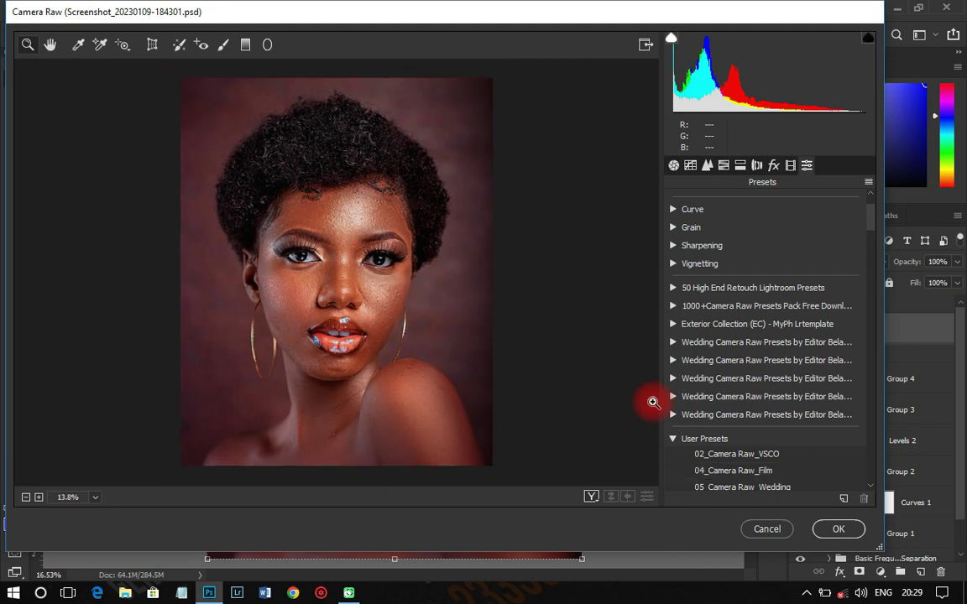
click(735, 458)
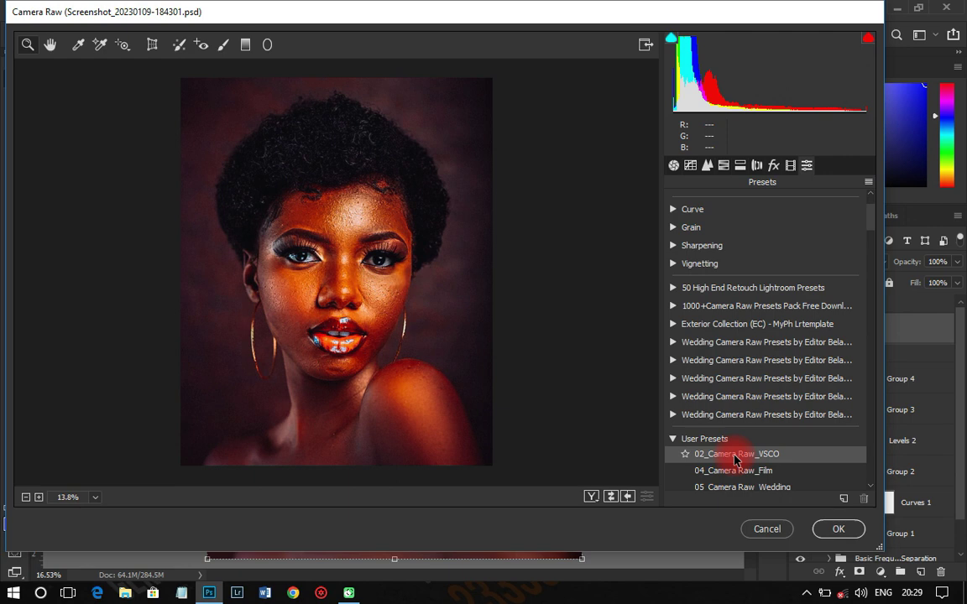
scroll(735, 458, down, 2)
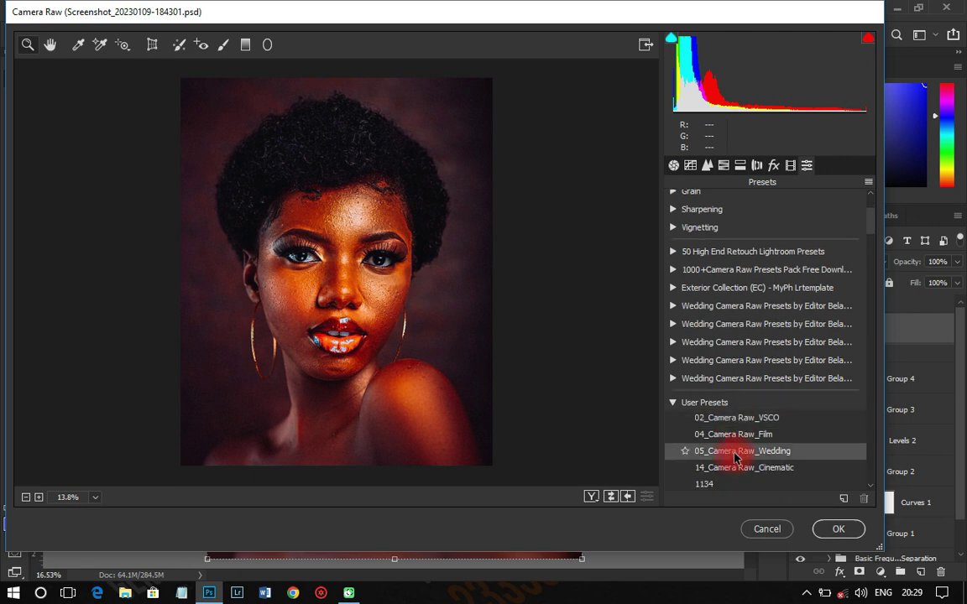
scroll(734, 459, down, 3)
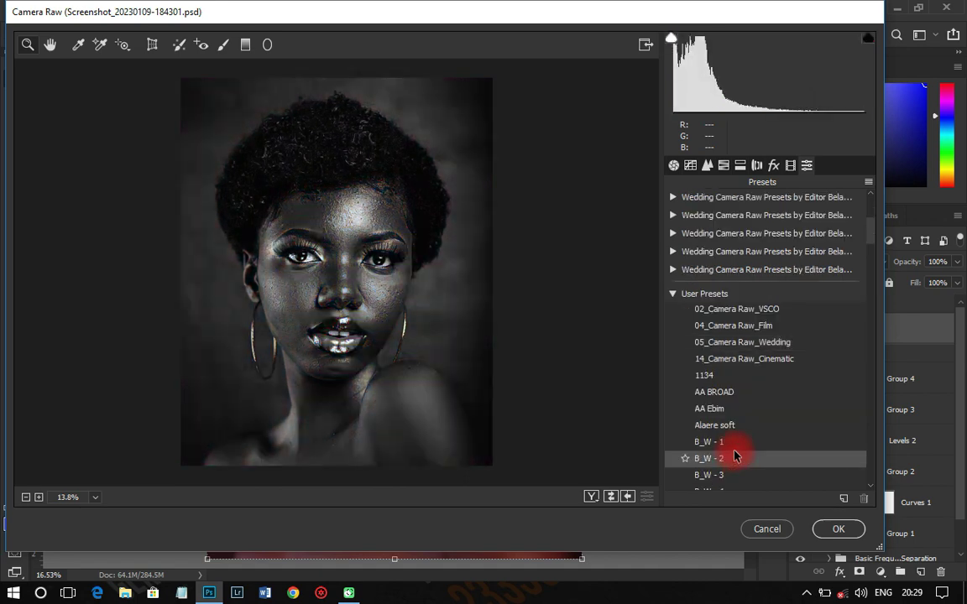
scroll(735, 458, down, 5)
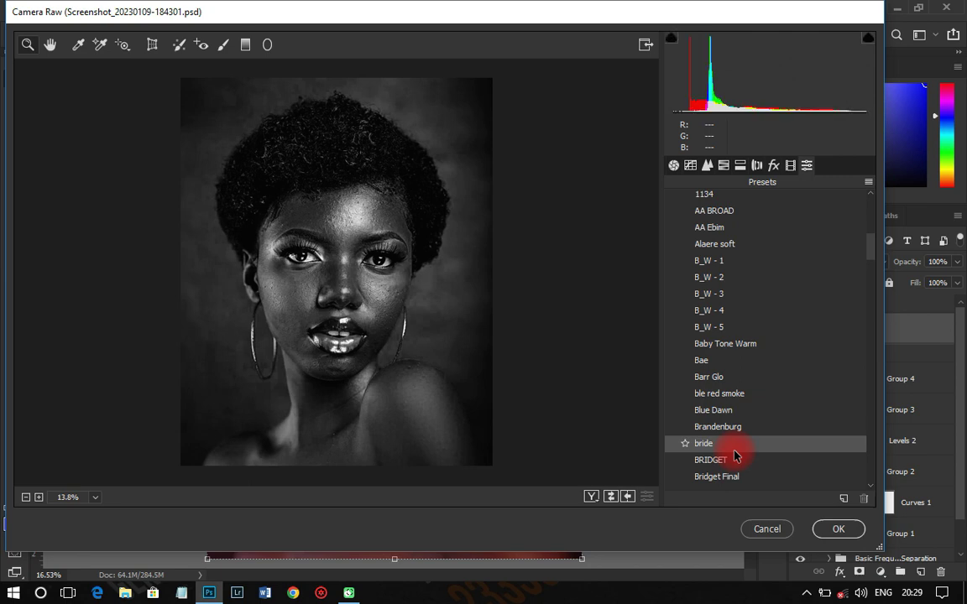
scroll(734, 456, down, 1)
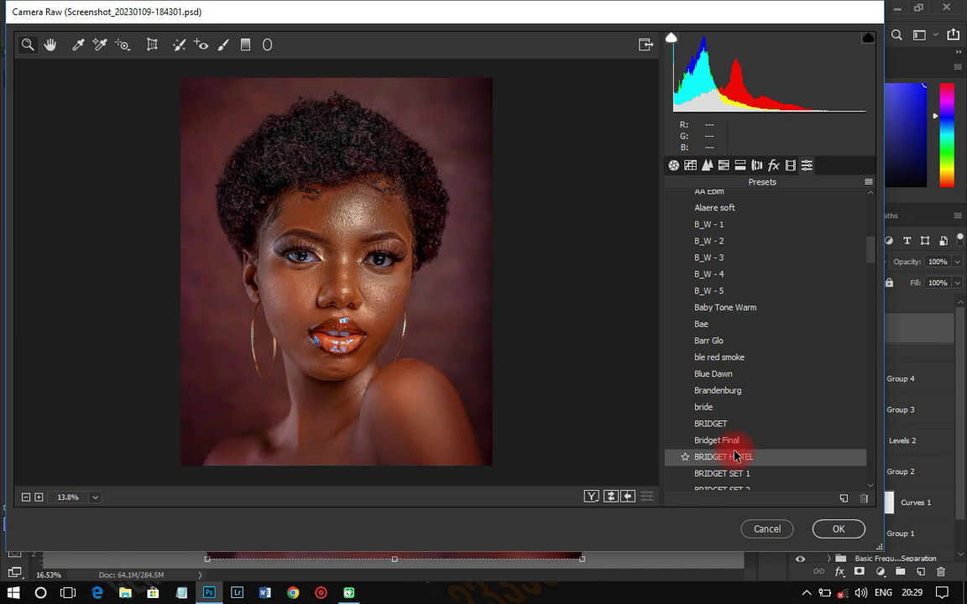
scroll(734, 456, down, 2)
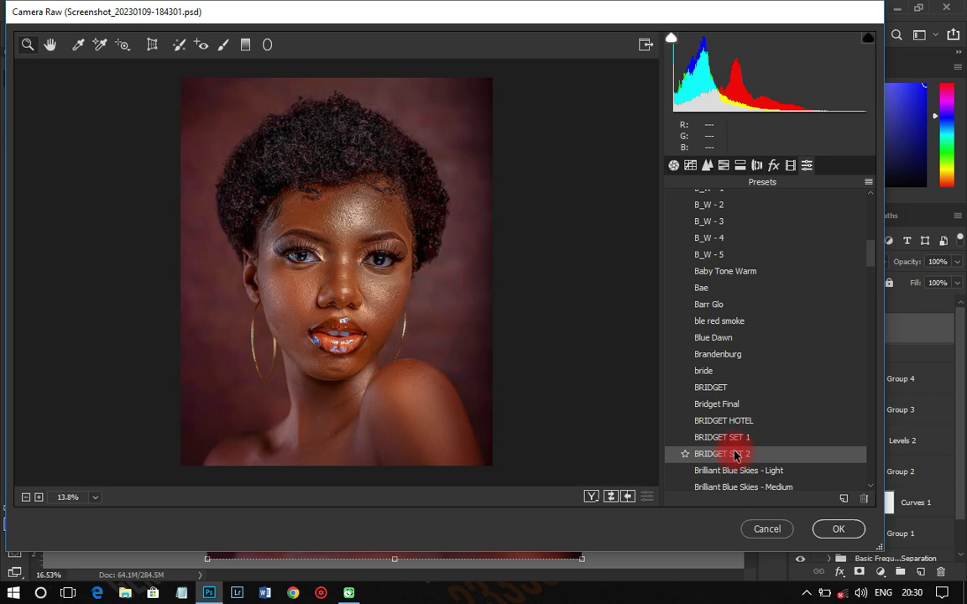
- Try BRIDGET SET 2, then apply the camo grad preset for a saturated red-magenta look
click(736, 454)
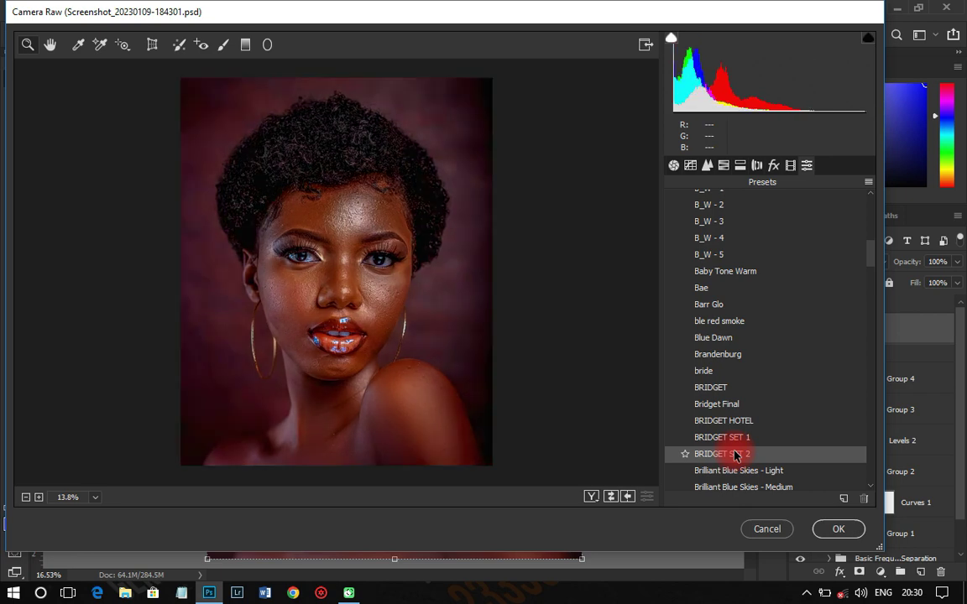
scroll(736, 455, down, 2)
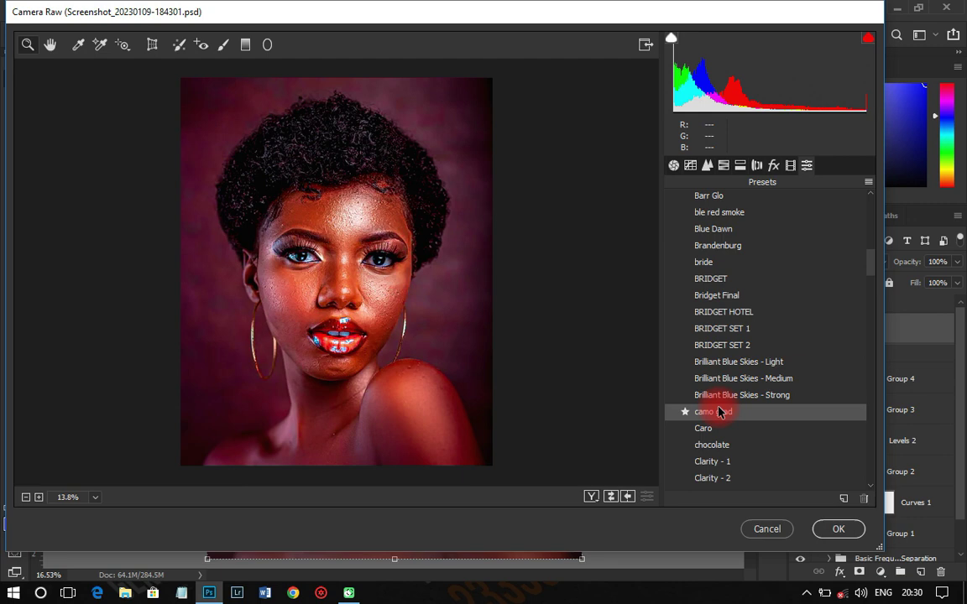
click(718, 411)
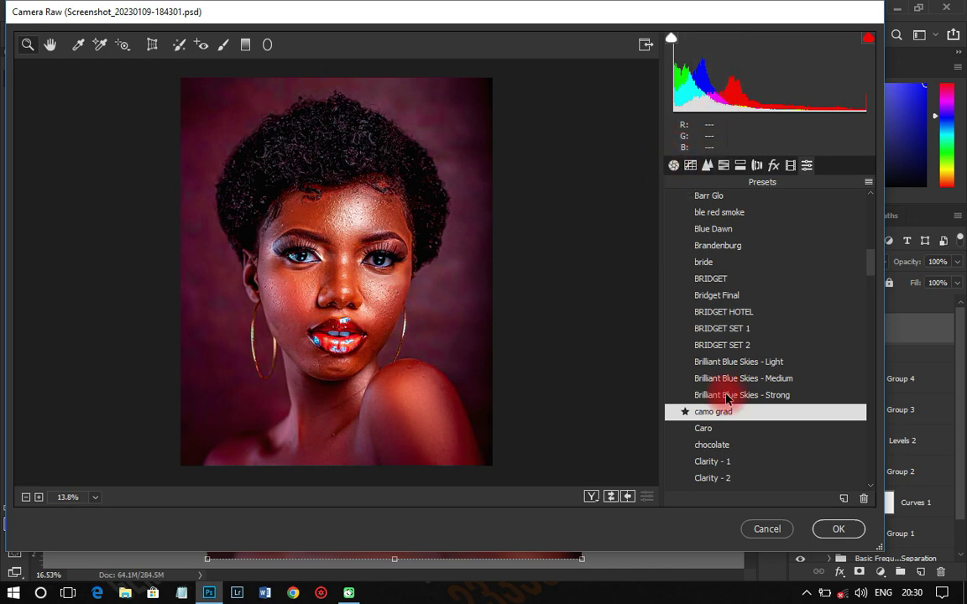
- Inspect the camo grad preset's Basic slider values, then cancel out of Camera Raw
click(674, 165)
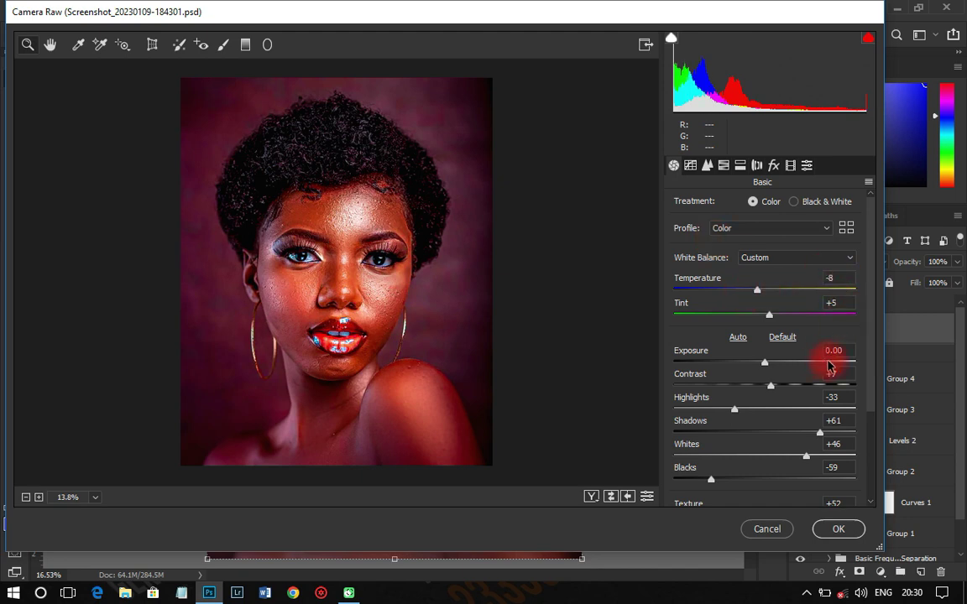
click(807, 165)
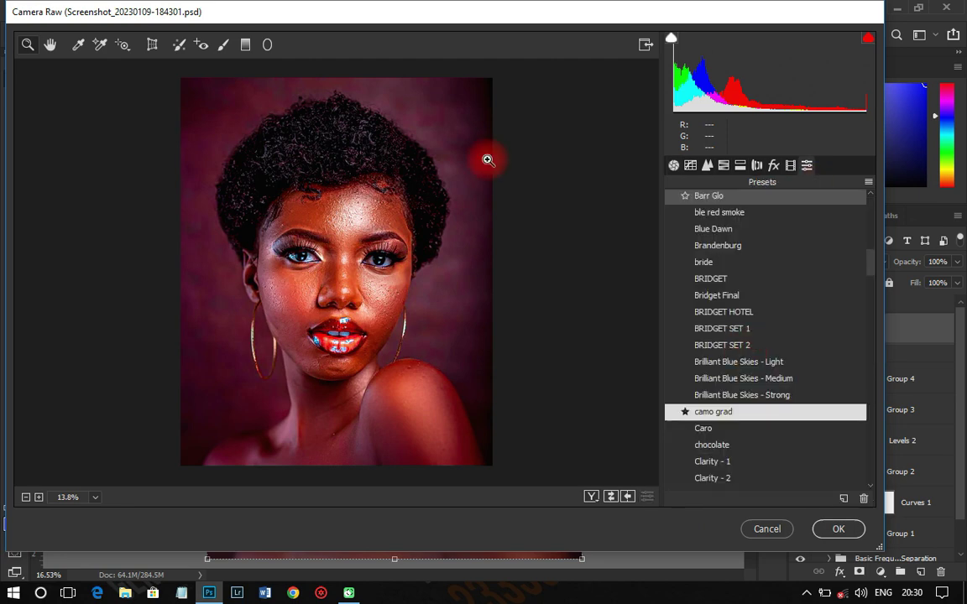
click(673, 165)
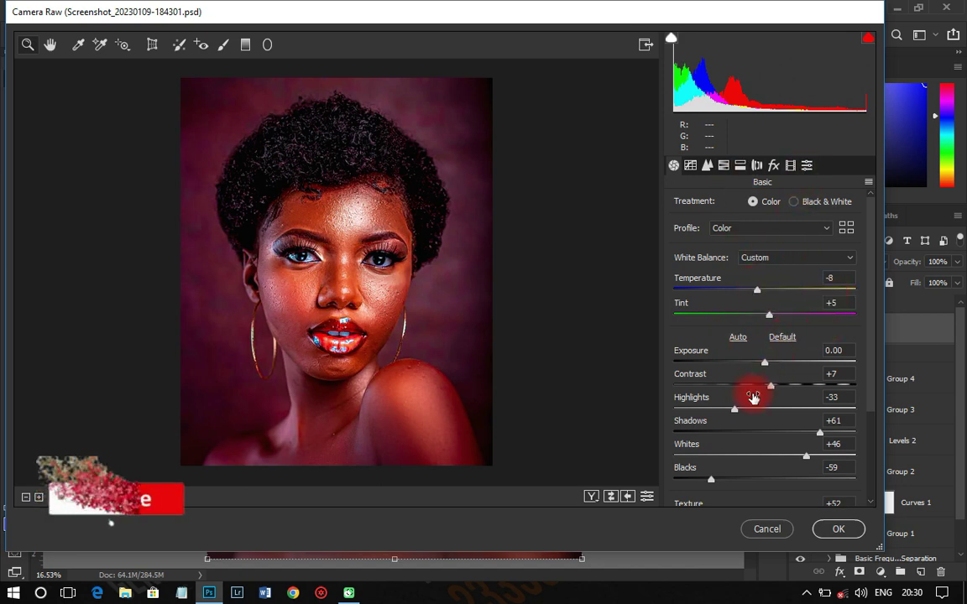
scroll(789, 470, down, 2)
click(807, 165)
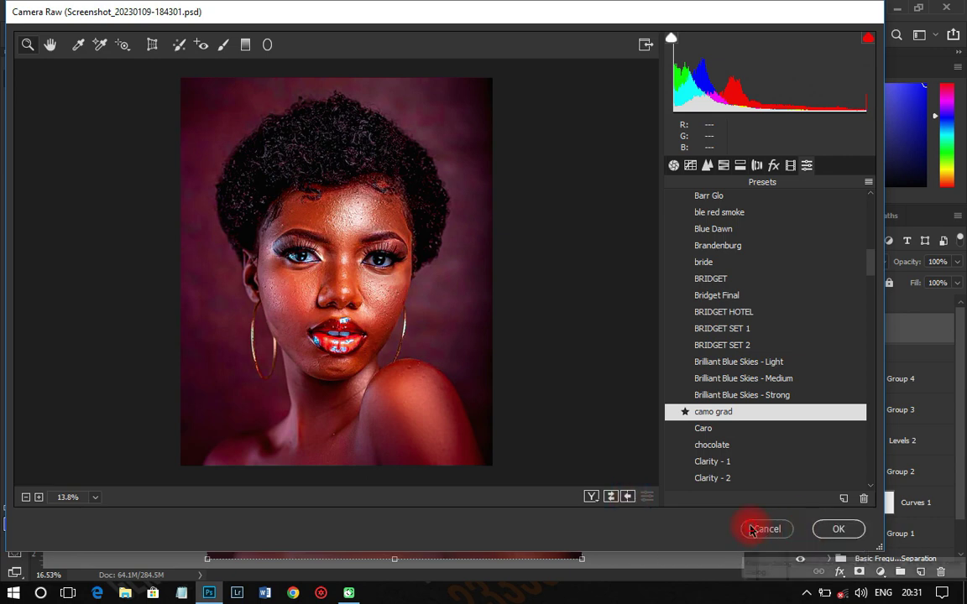
click(757, 526)
- Minimise Photoshop; place the Color Lookup archive far right and the Camera Raw pack centre-top
mouse_move(608, 251)
mouse_down()
mouse_move(459, 319)
mouse_move(451, 300)
mouse_move(561, 267)
mouse_move(896, 7)
mouse_up()
click(896, 7)
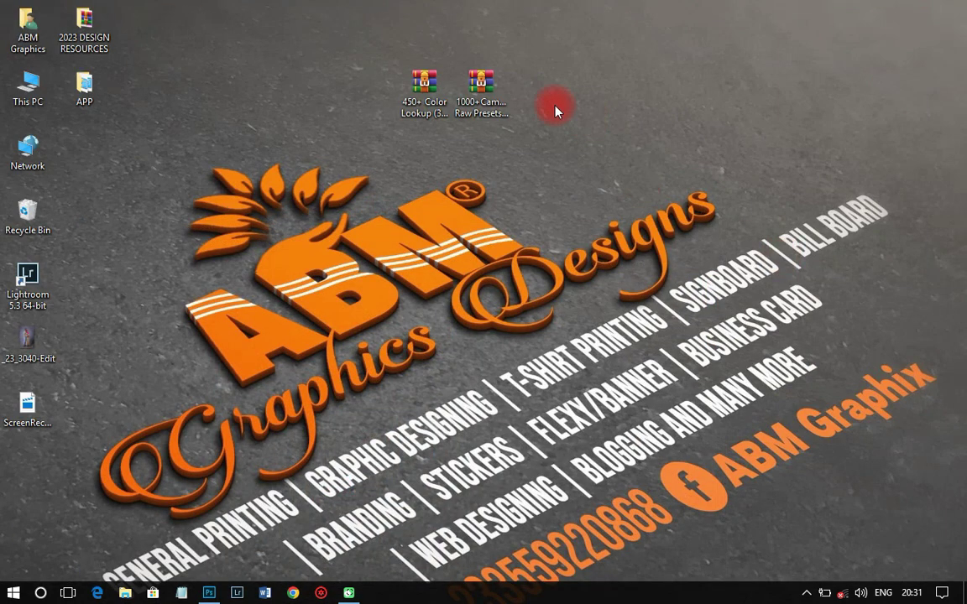
drag(483, 93, 570, 73)
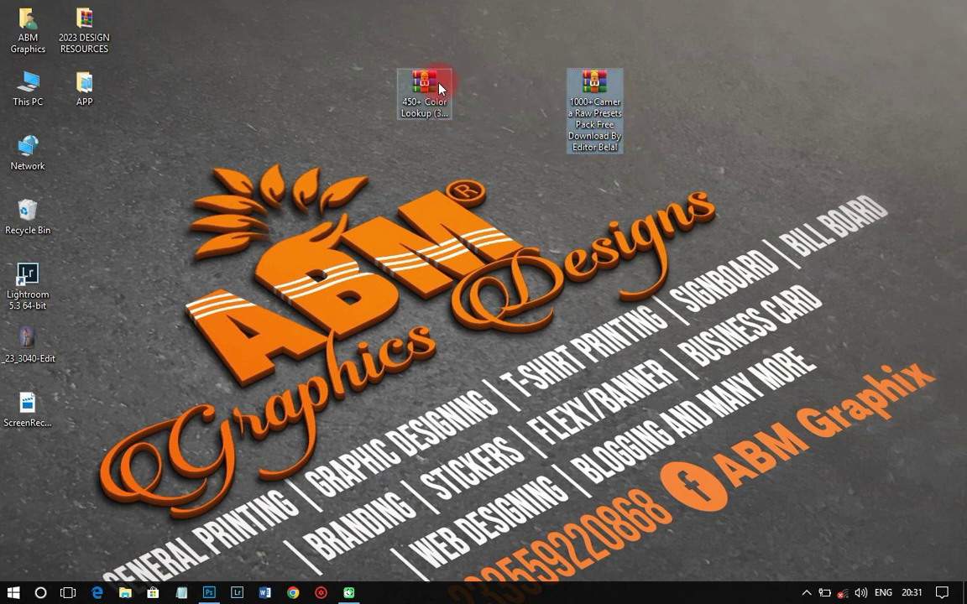
click(431, 113)
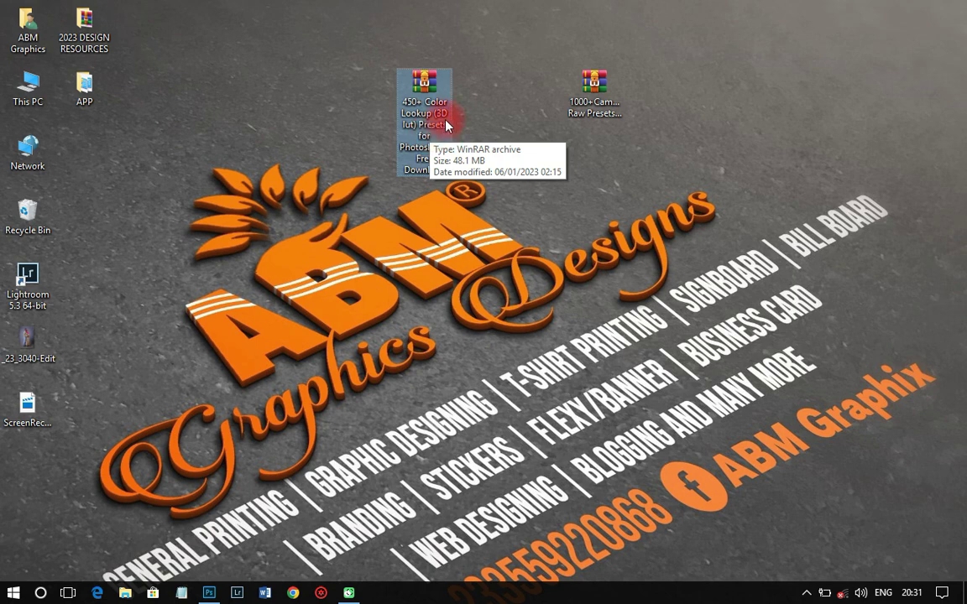
drag(458, 125, 802, 74)
drag(603, 83, 492, 73)
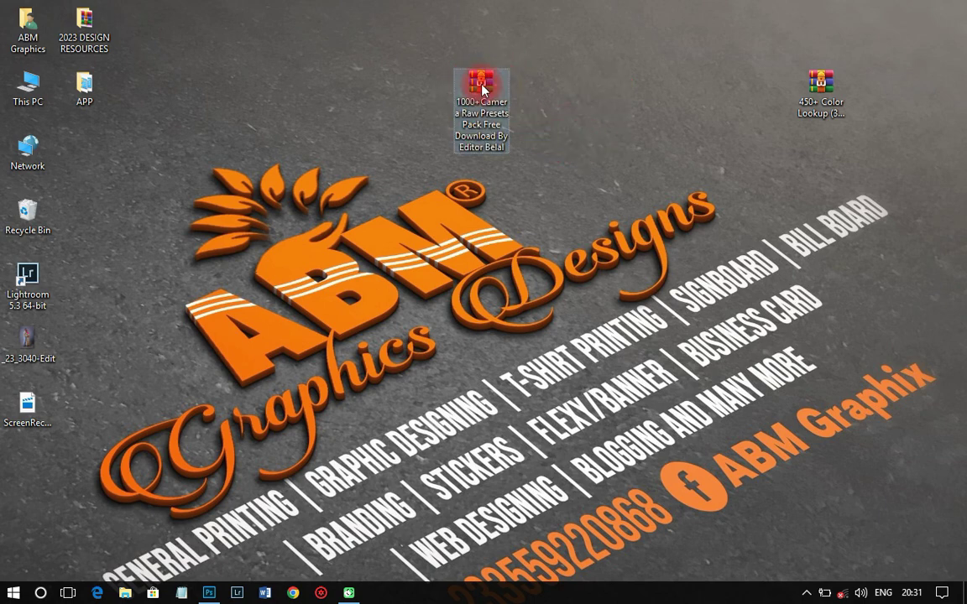
- Try extracting the Camera Raw pack to its own folder, then cancel the password prompt
right_click(483, 88)
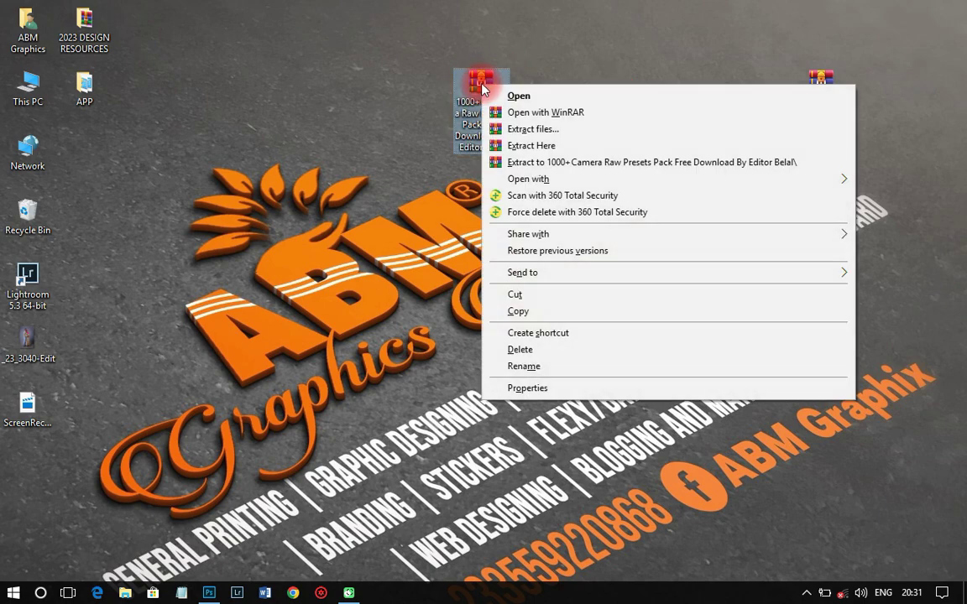
click(552, 162)
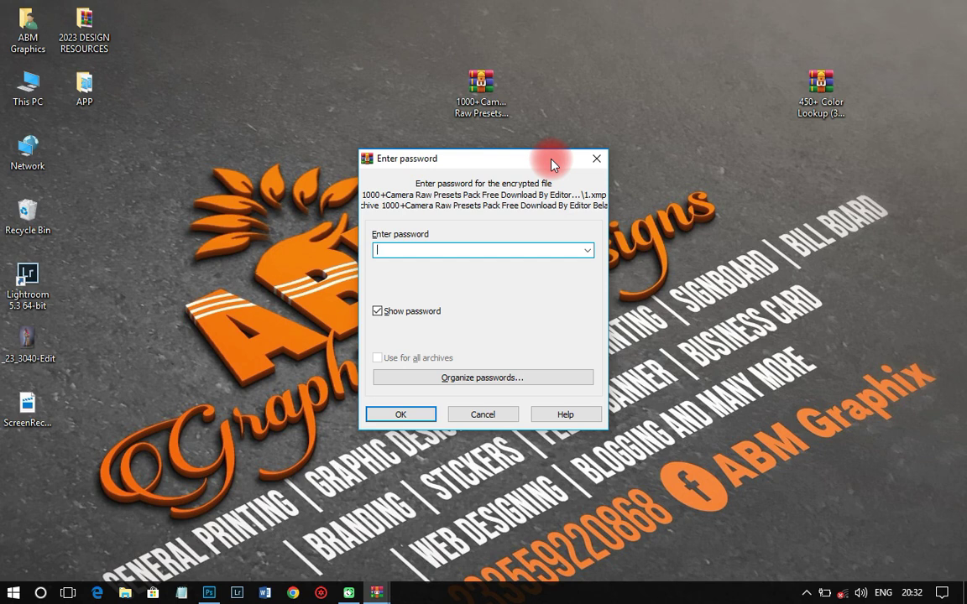
click(596, 158)
- Extract the 450+ Color Lookup archive here on the desktop
click(821, 84)
right_click(825, 88)
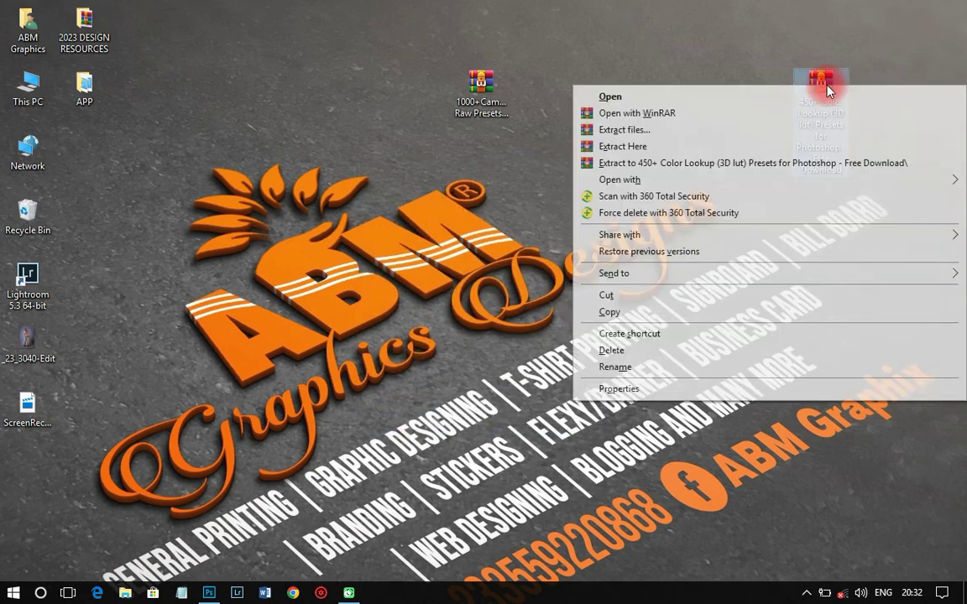
click(672, 148)
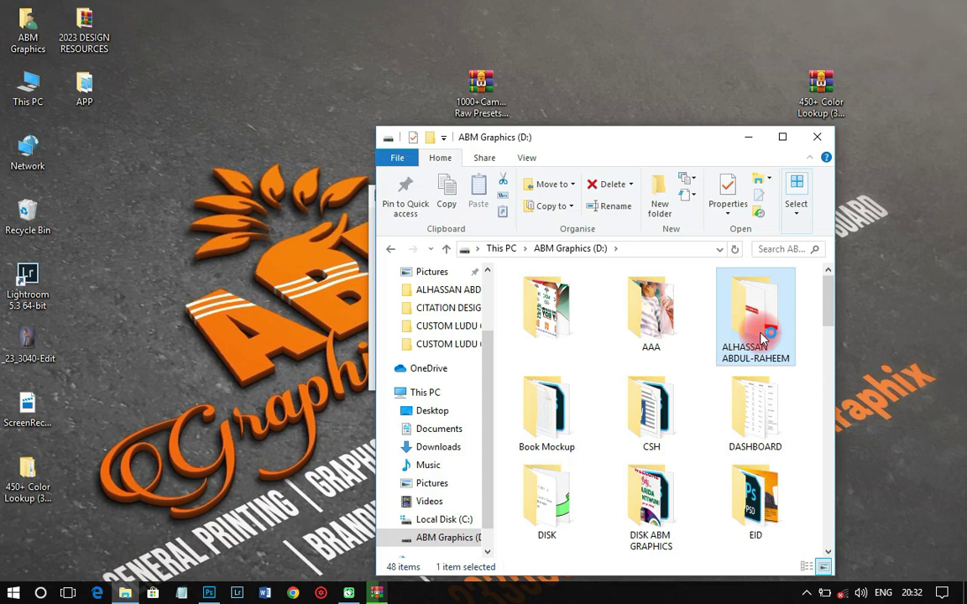
- Open 2023 DESIGN RESOURCES on D: down to the Camera Raw pack's inner .xmp folder
double_click(762, 337)
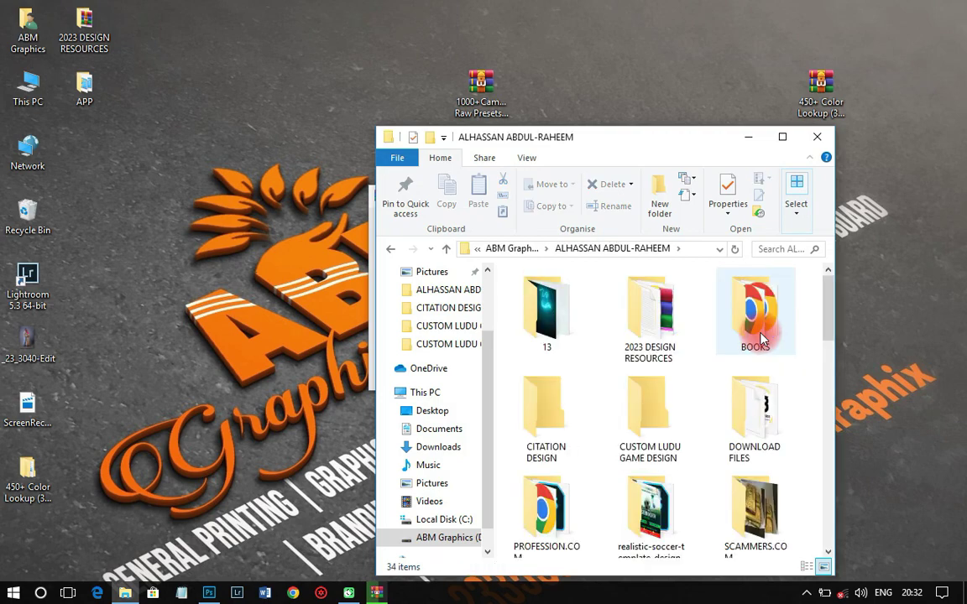
double_click(643, 306)
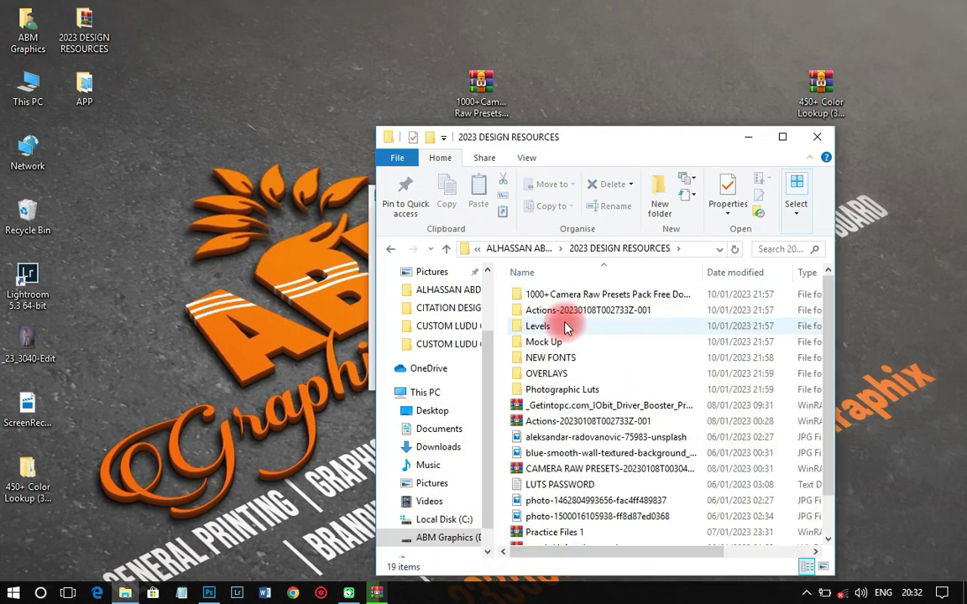
double_click(558, 295)
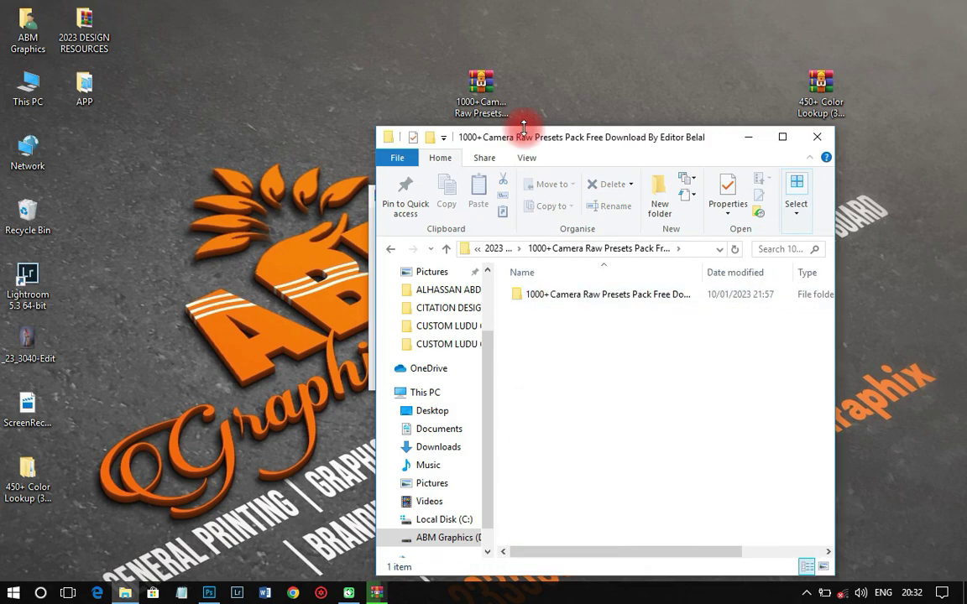
drag(520, 135, 426, 17)
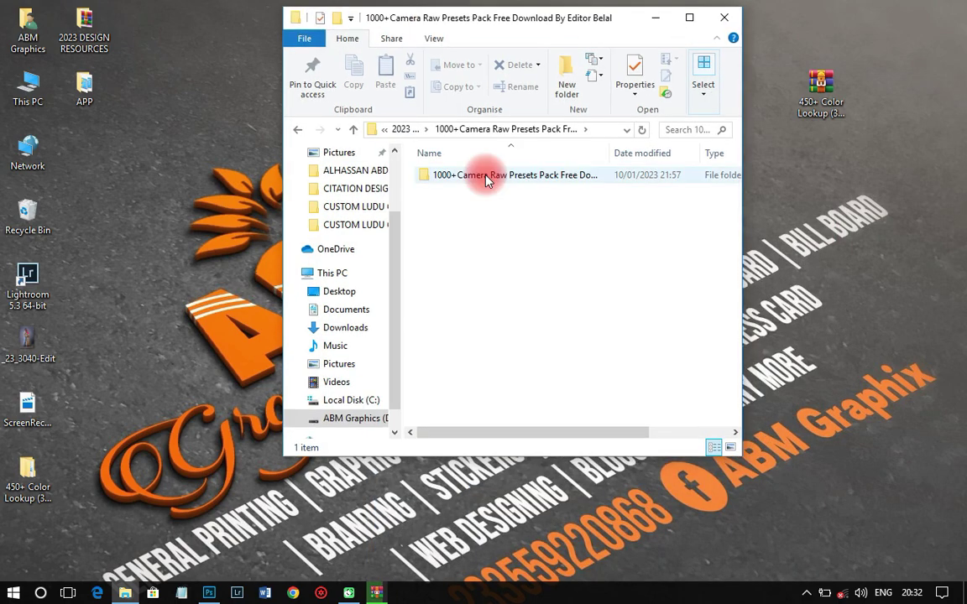
double_click(486, 176)
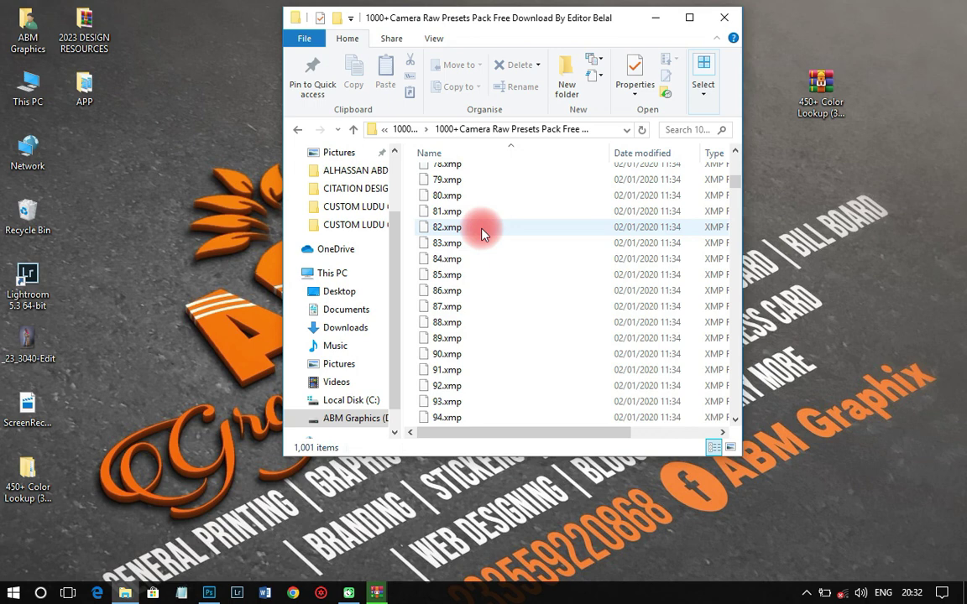
- Look through the 1,001 .xmp preset files, then return to the containing folder
scroll(485, 243, down, 20)
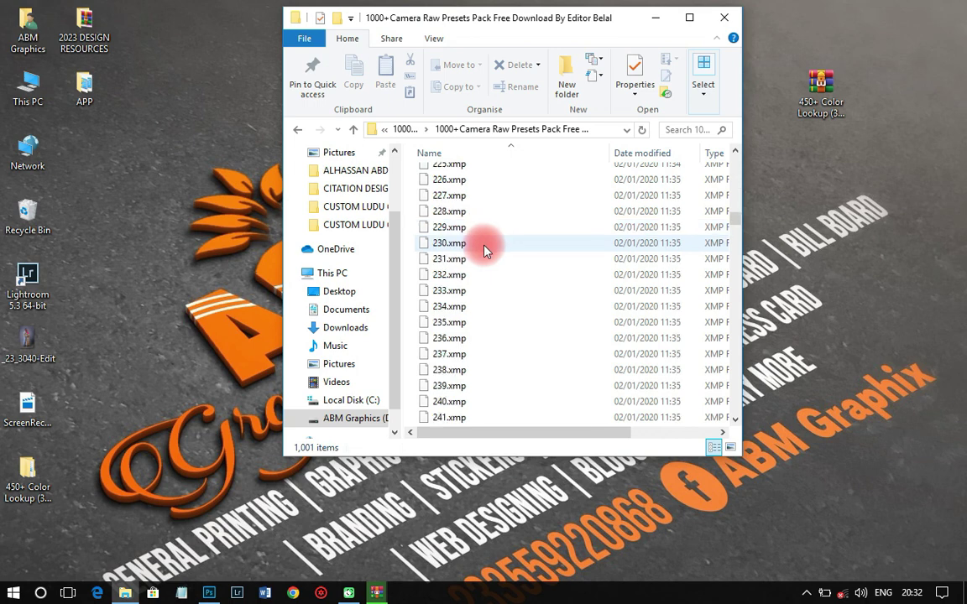
scroll(484, 249, down, 1)
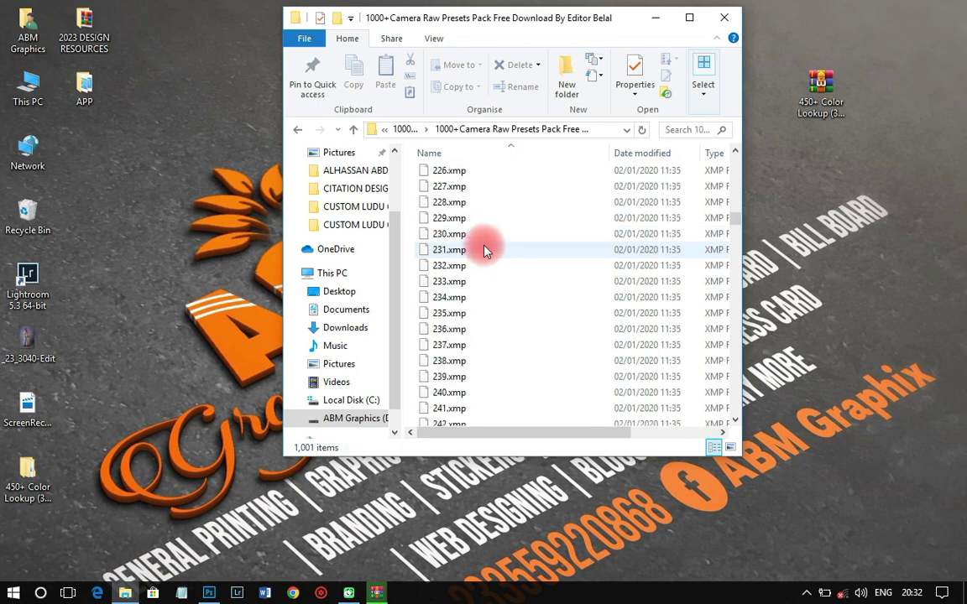
scroll(485, 250, up, 20)
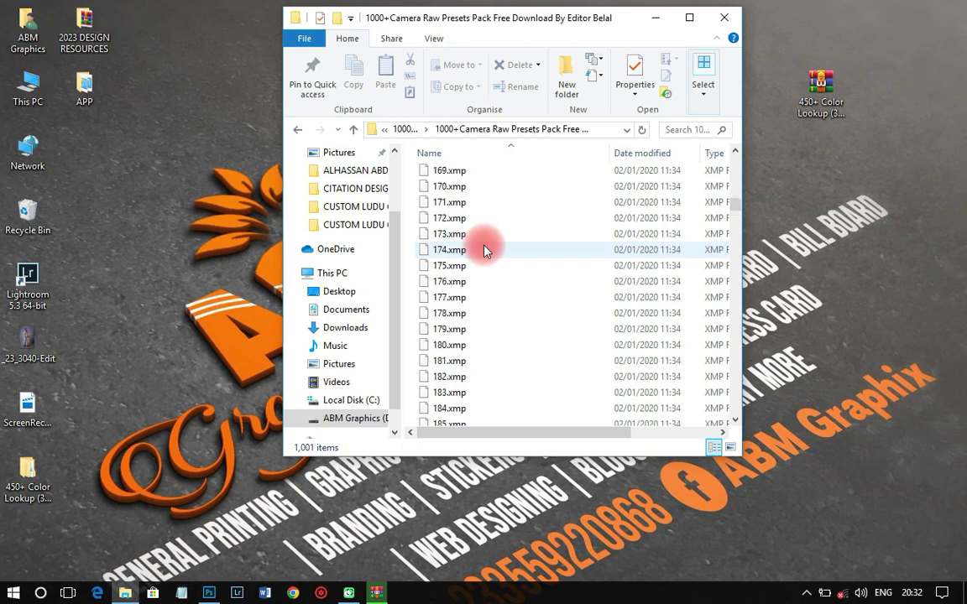
scroll(484, 249, up, 20)
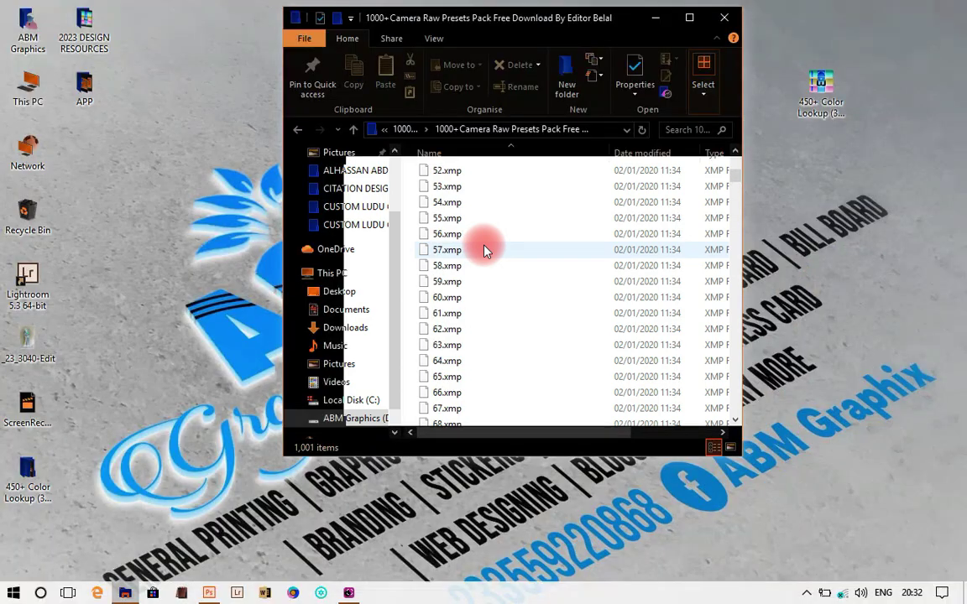
scroll(484, 249, up, 10)
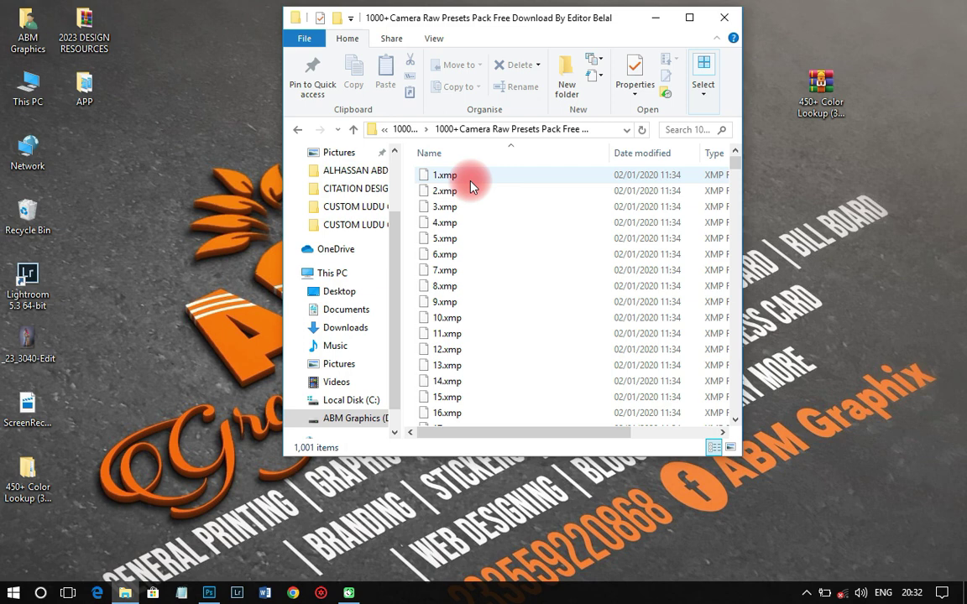
click(297, 130)
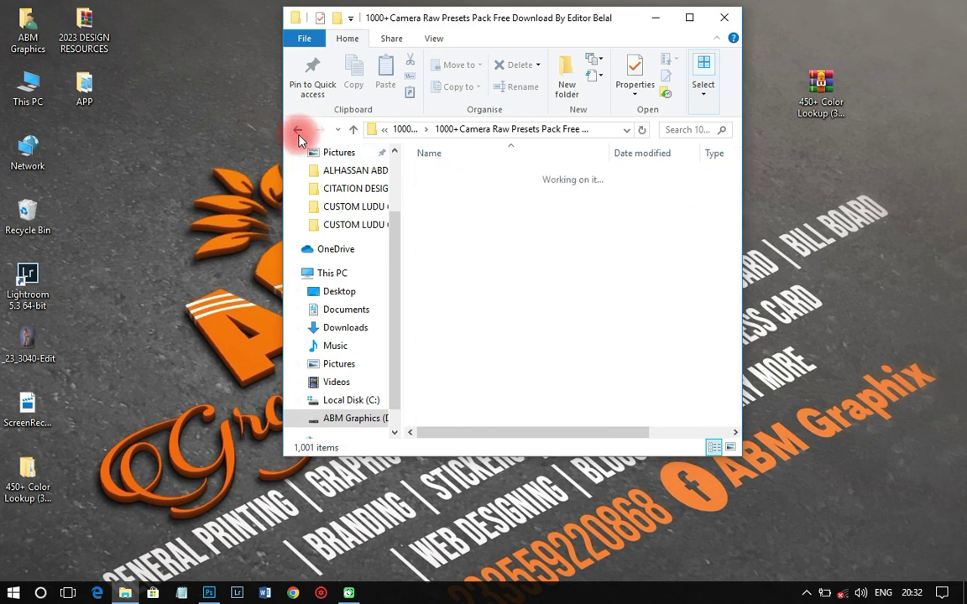
- Copy the 1000+ Camera Raw Presets folder of .xmp files
click(448, 175)
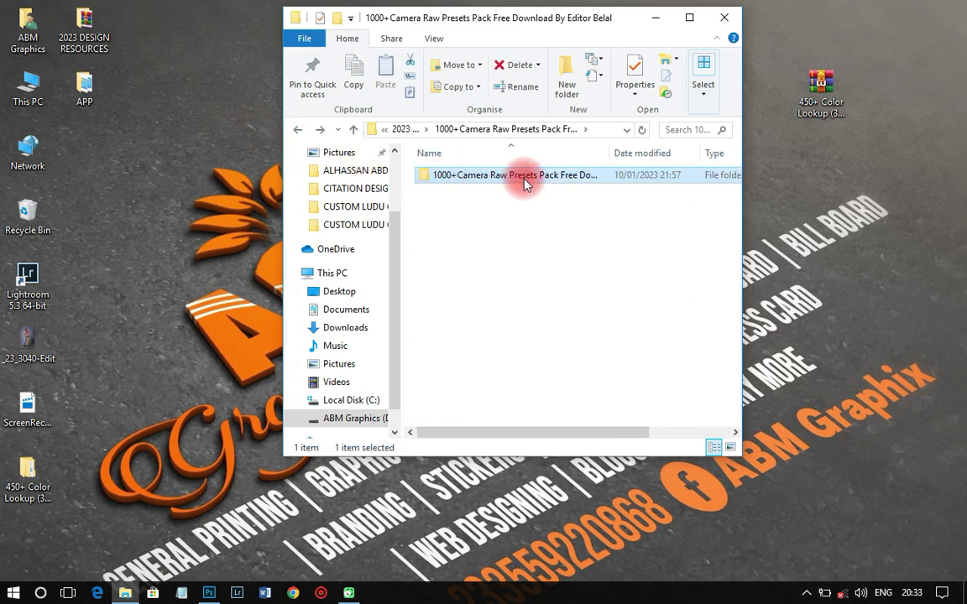
double_click(524, 179)
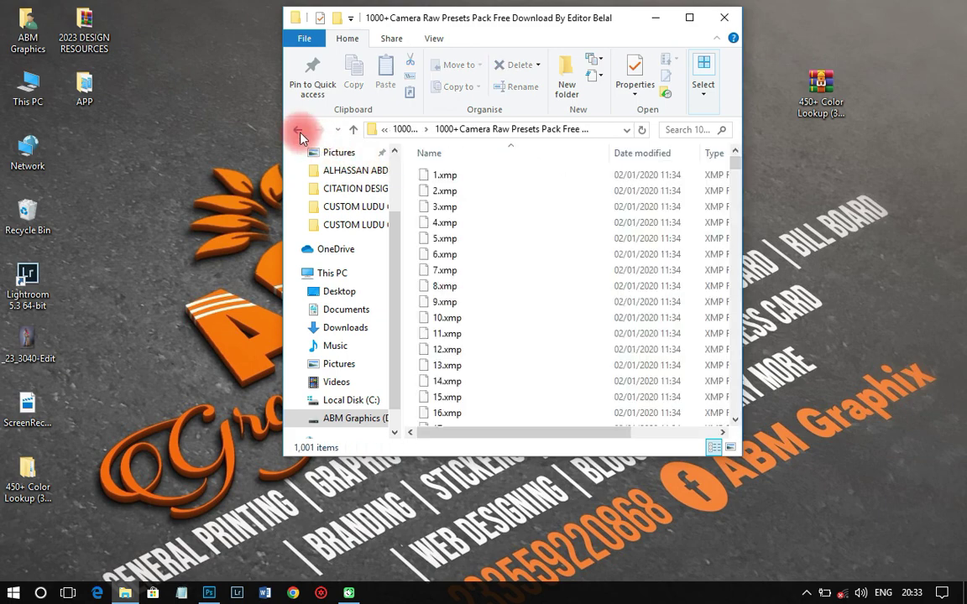
key(alt+Left)
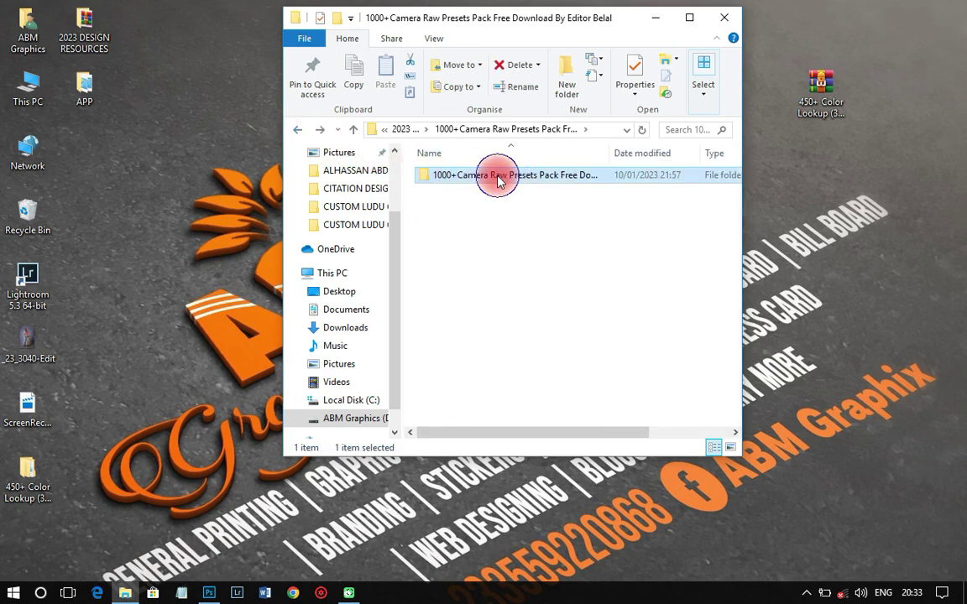
right_click(498, 179)
click(534, 485)
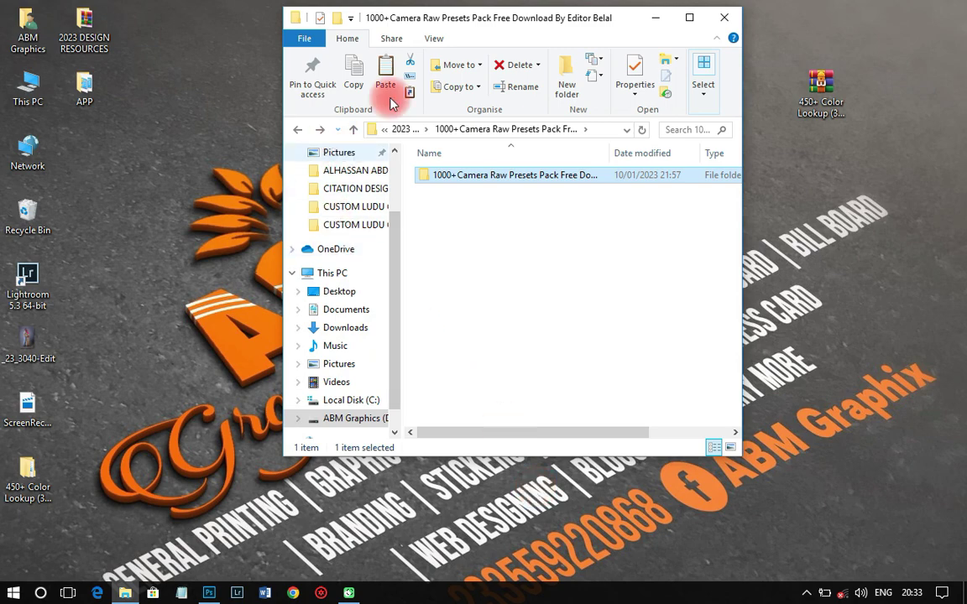
- Maximize the window and go to Local Disk (C:) > Users > the user's profile folder
drag(479, 26, 449, 6)
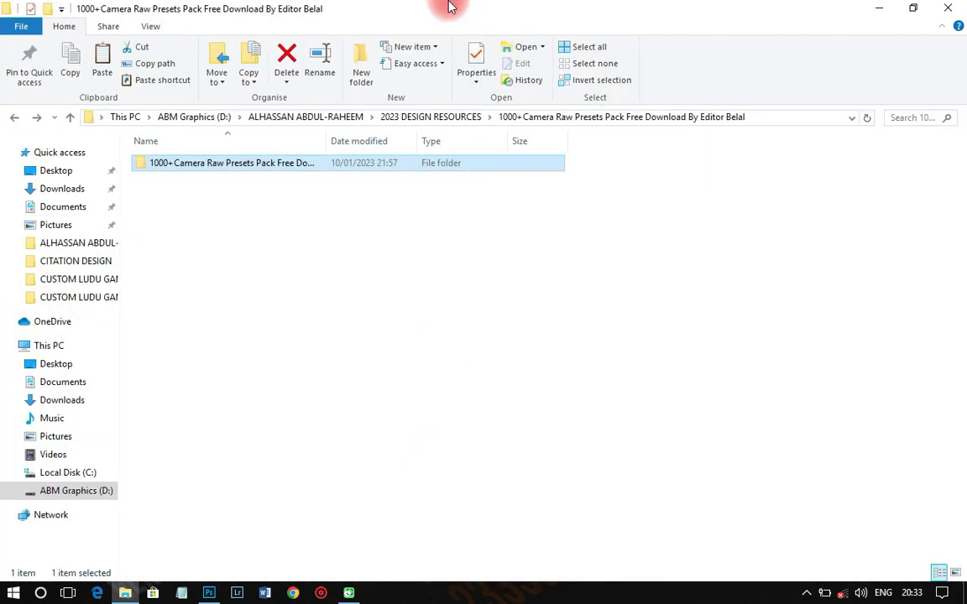
click(59, 345)
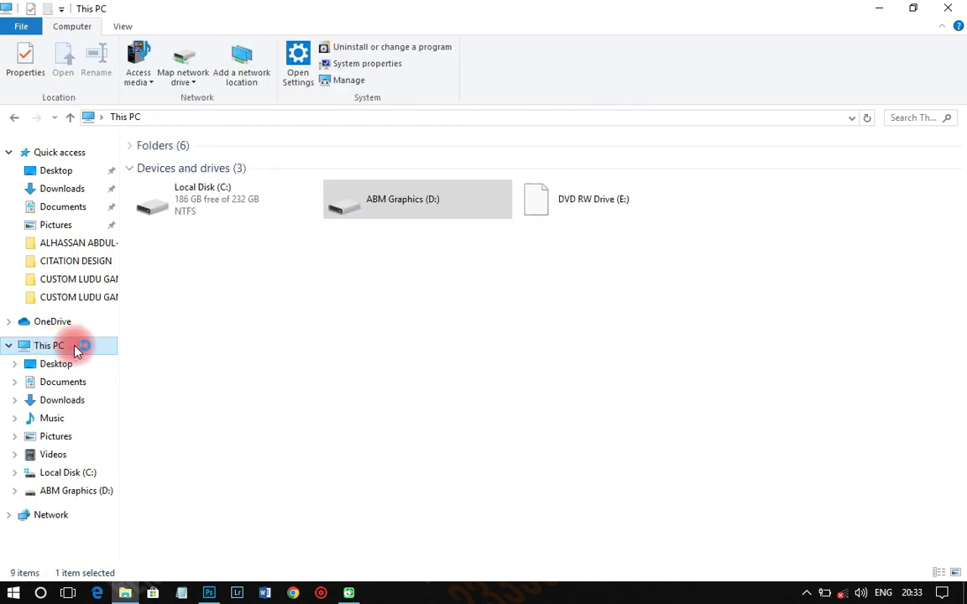
click(168, 205)
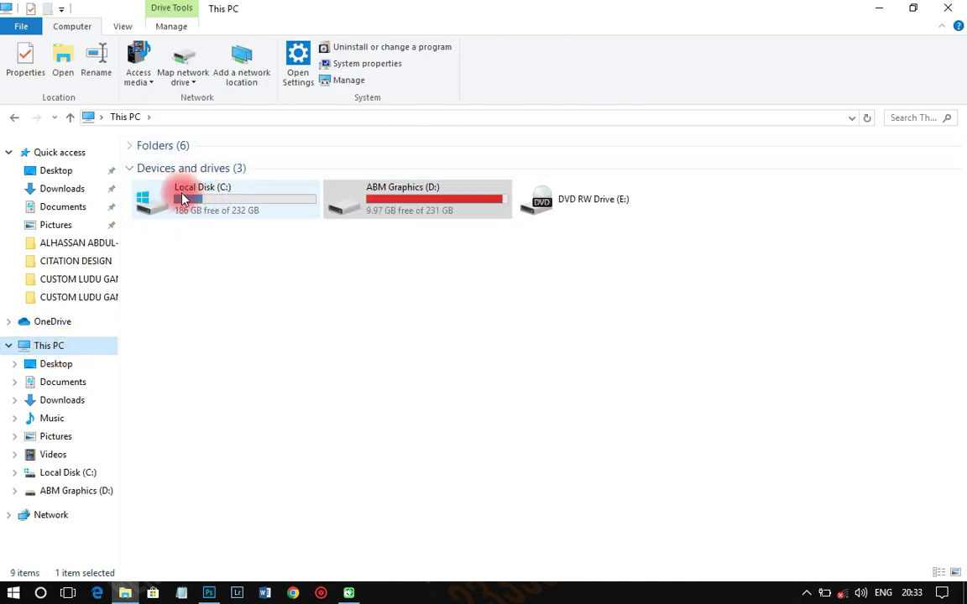
mouse_move(187, 199)
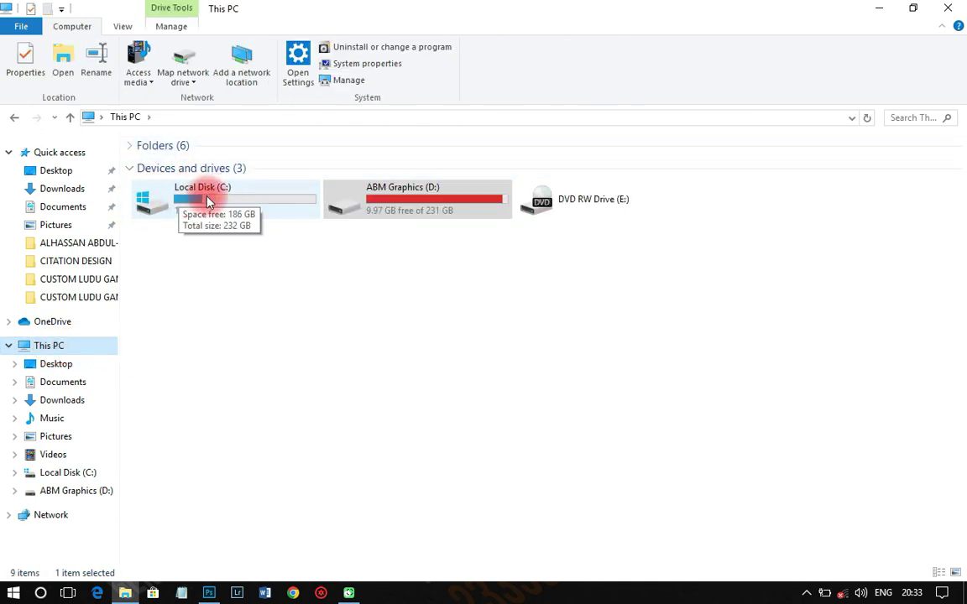
double_click(208, 202)
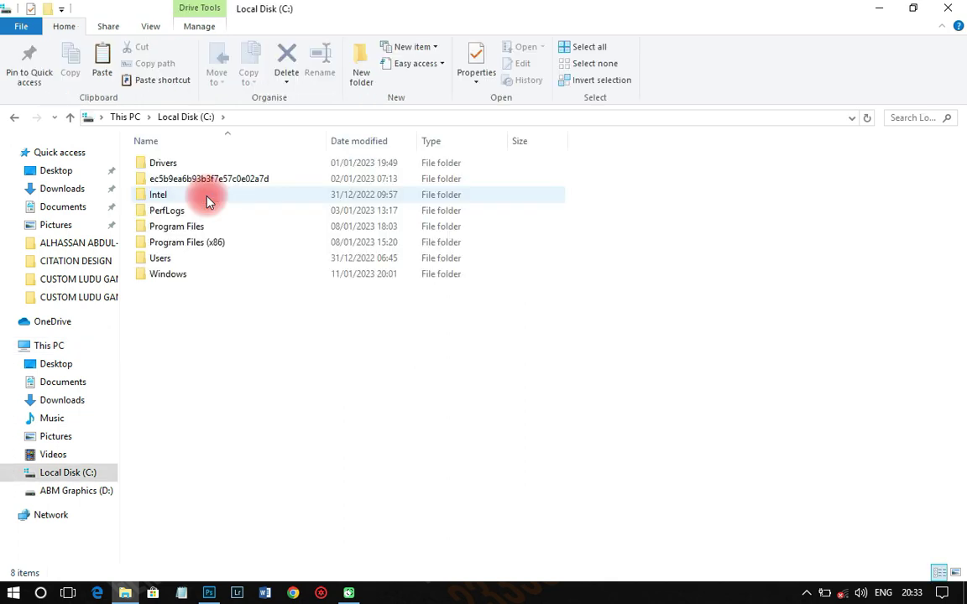
double_click(170, 261)
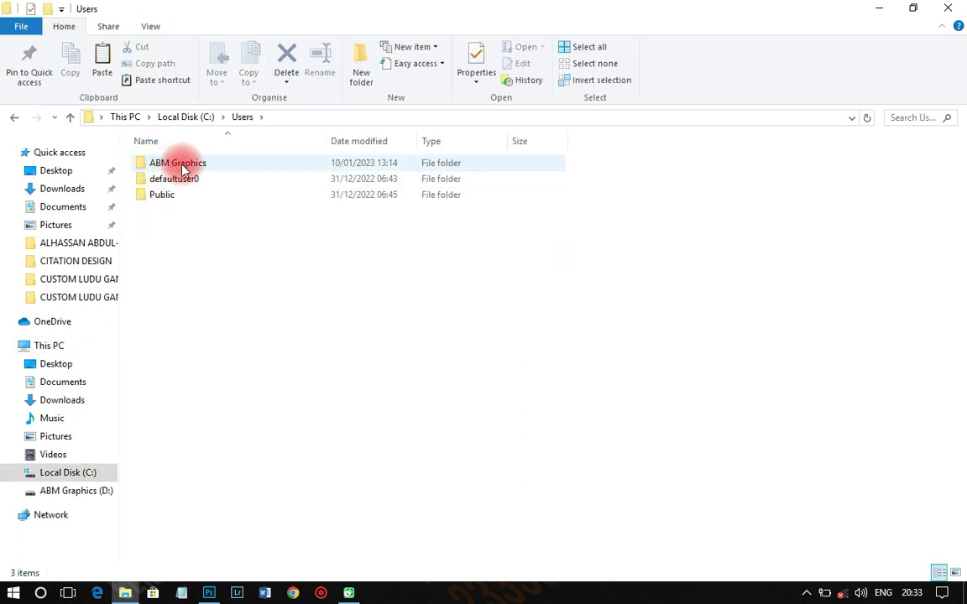
click(192, 168)
double_click(193, 167)
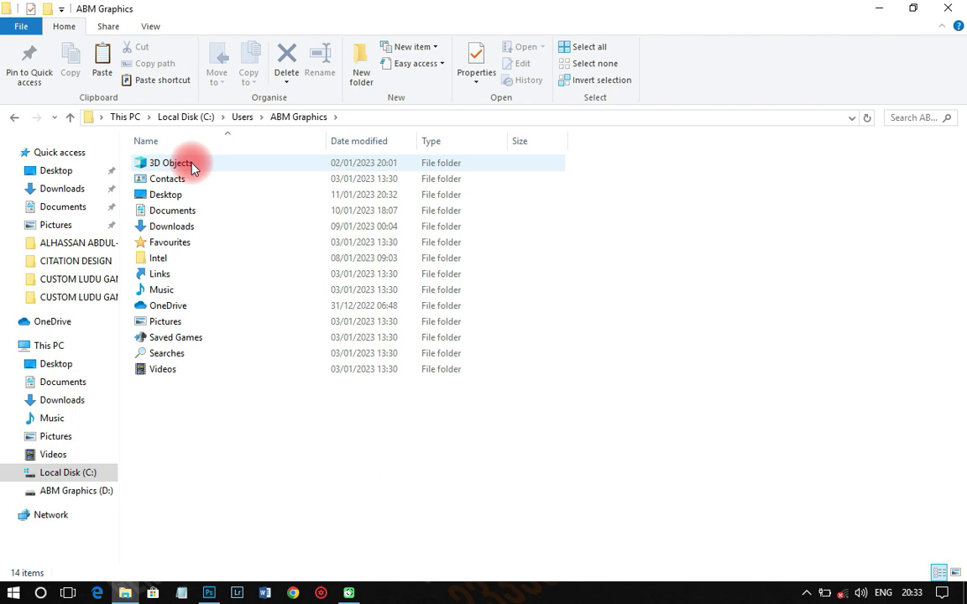
- Turn on Show hidden files, folders and drives in Folder Options and apply it
click(156, 28)
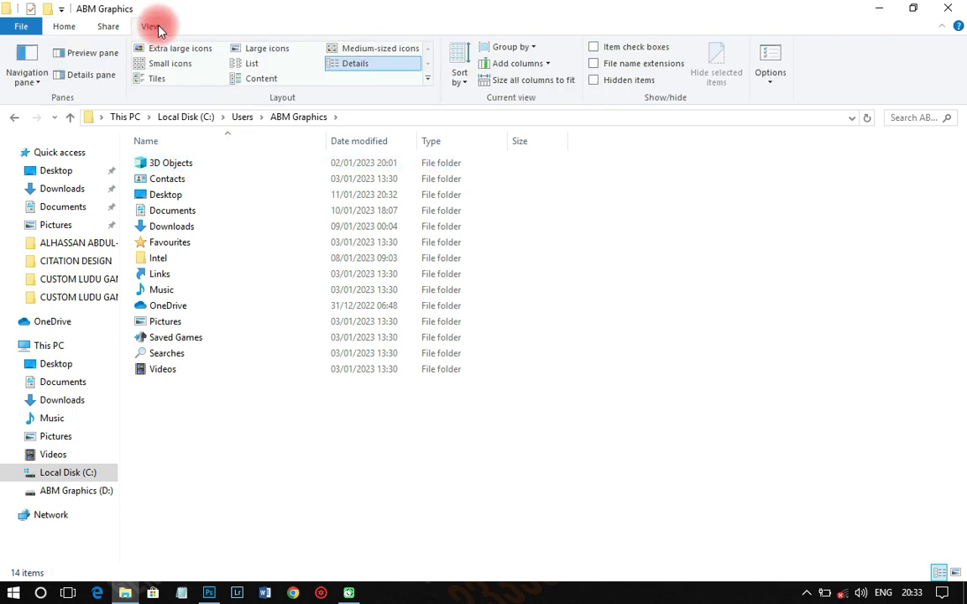
click(772, 65)
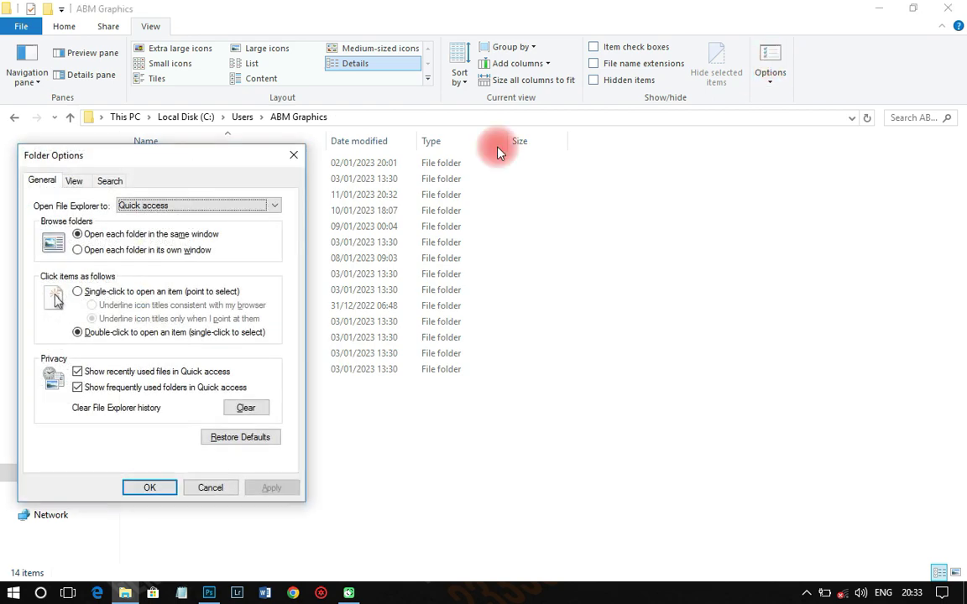
drag(124, 151, 412, 79)
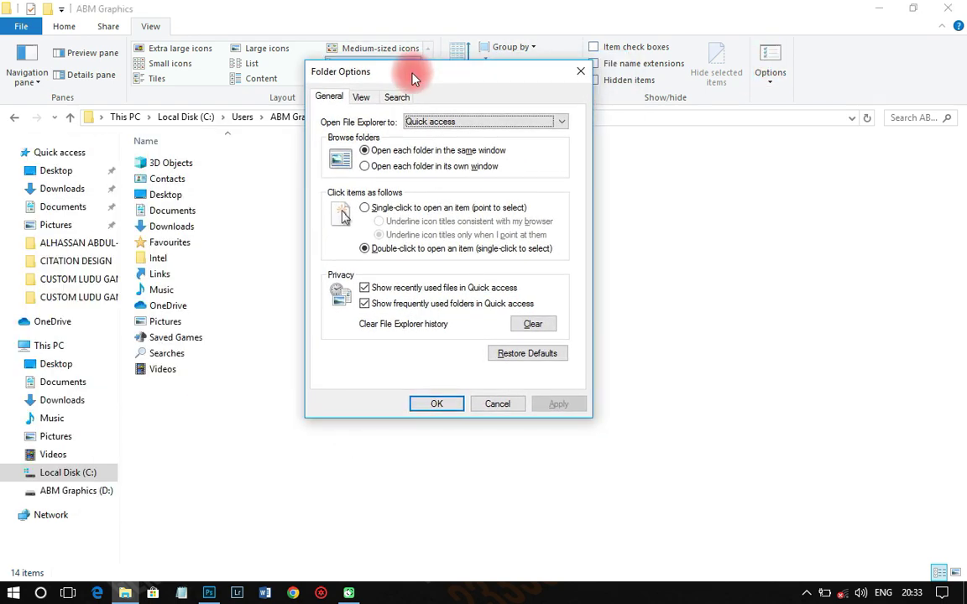
click(364, 99)
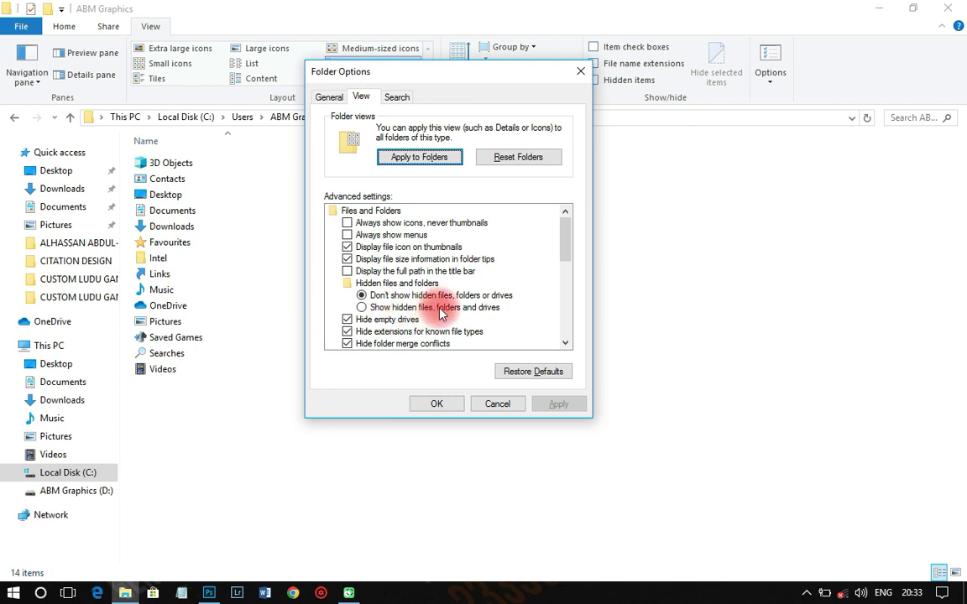
click(413, 309)
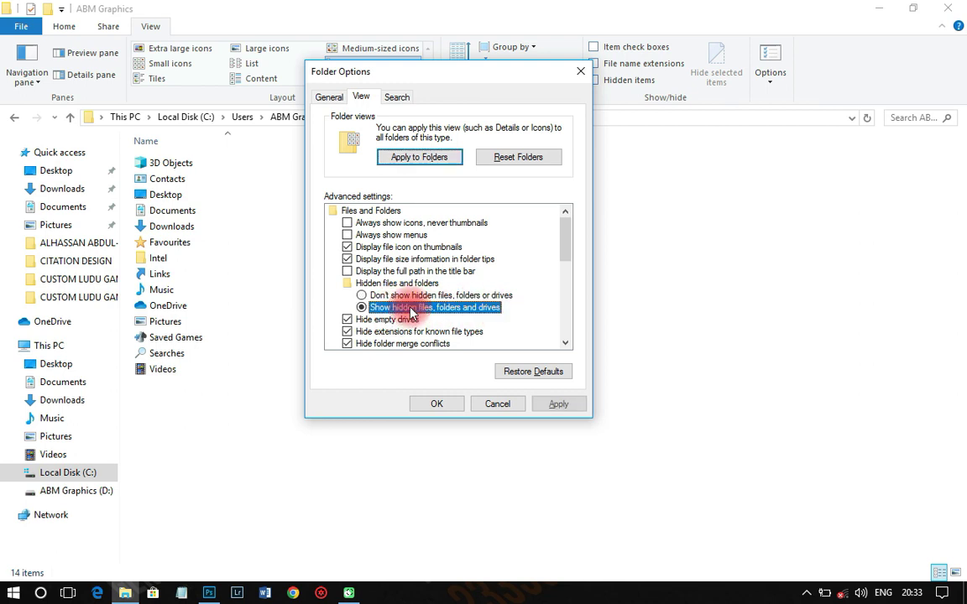
click(555, 404)
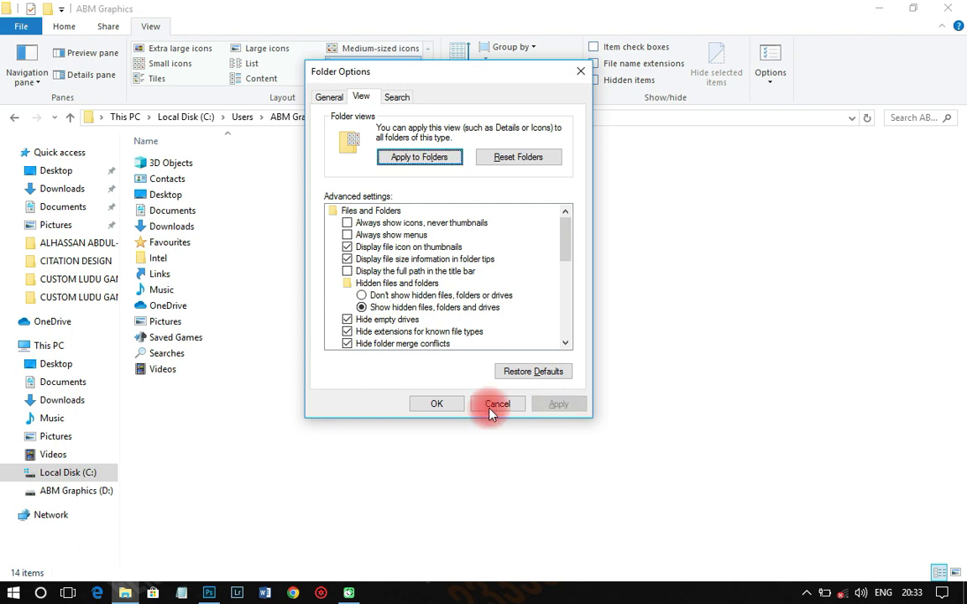
click(436, 404)
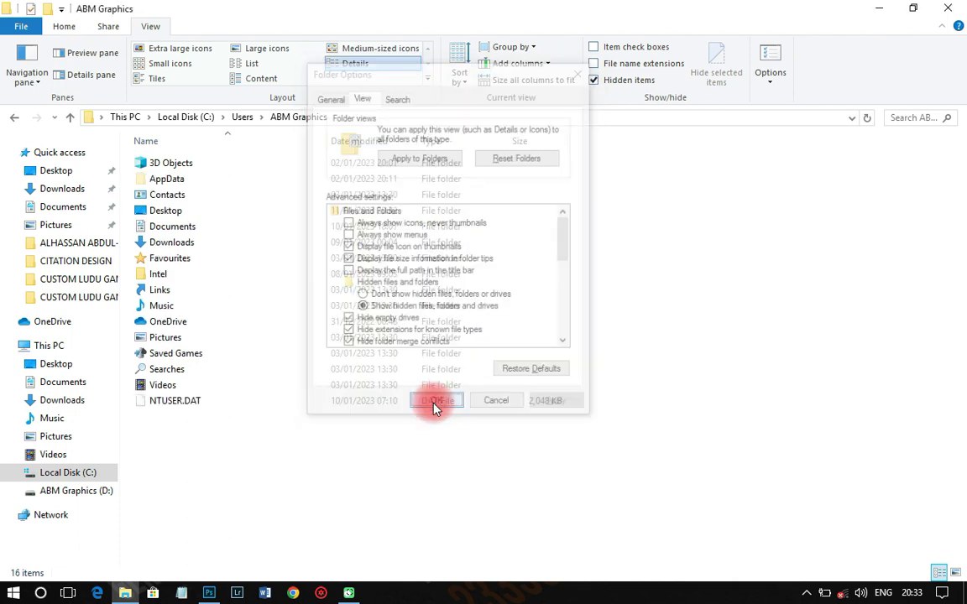
- Go to AppData > Roaming > Adobe > CameraRaw > Settings
double_click(170, 181)
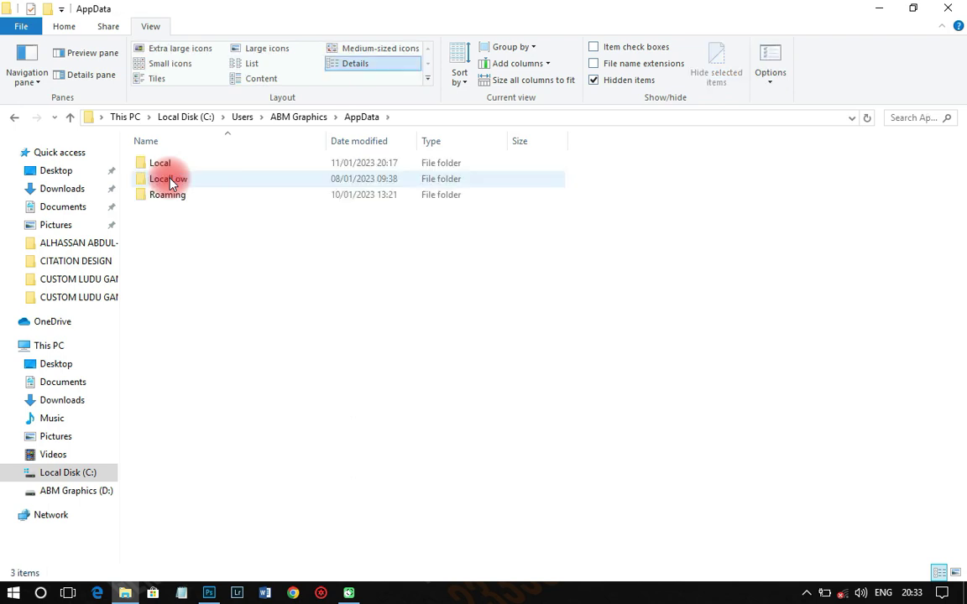
double_click(184, 195)
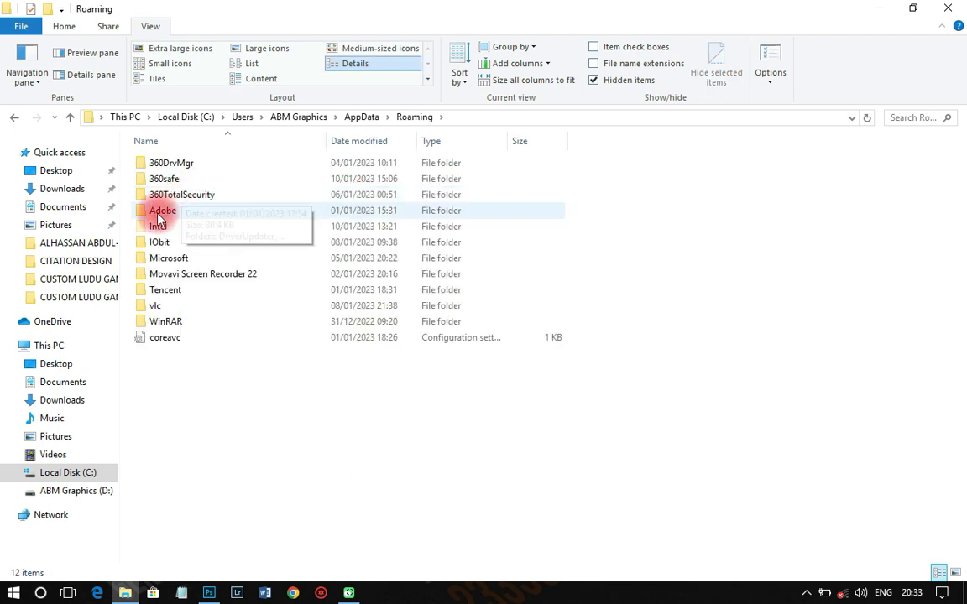
double_click(168, 212)
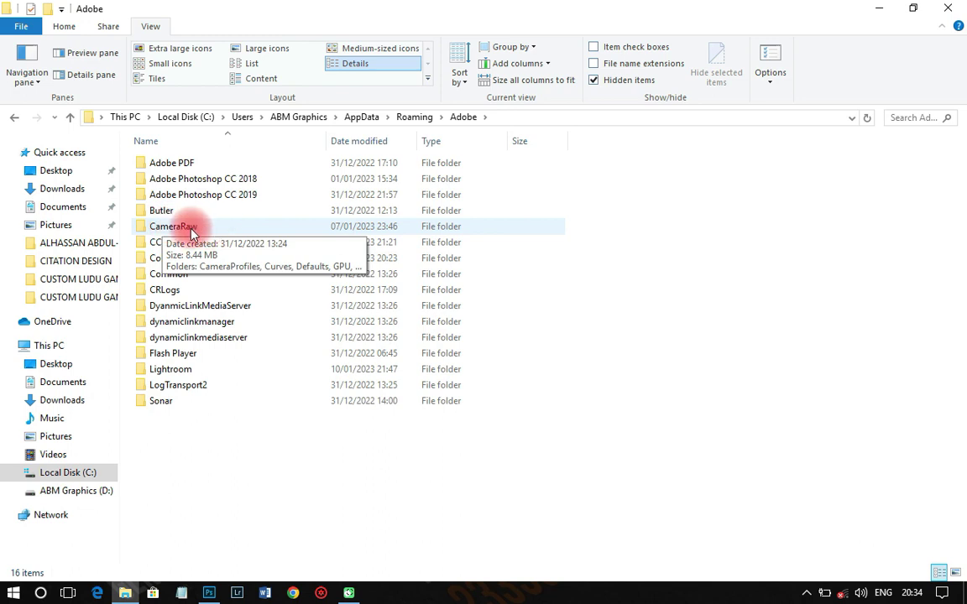
click(206, 229)
double_click(208, 230)
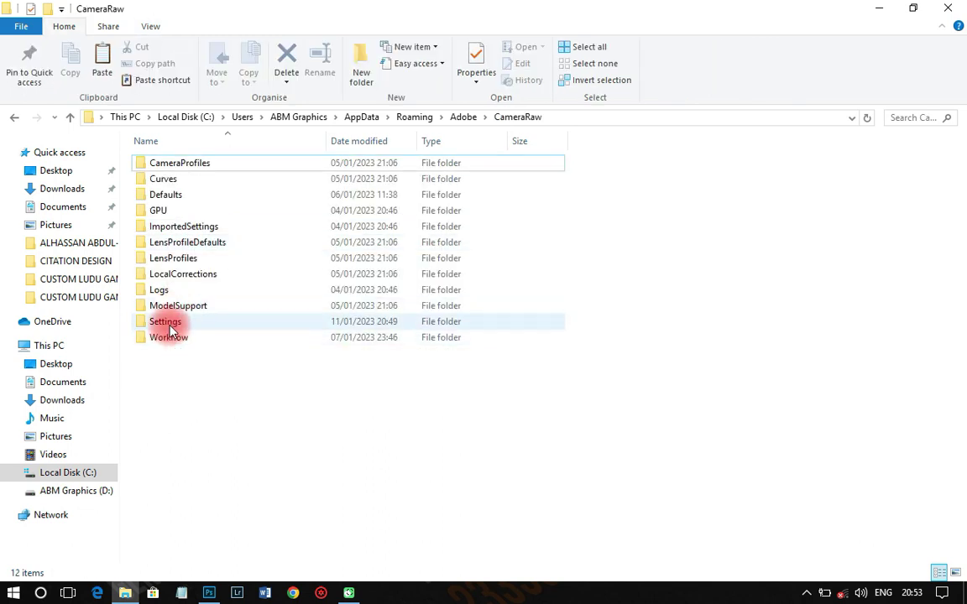
click(170, 327)
double_click(170, 329)
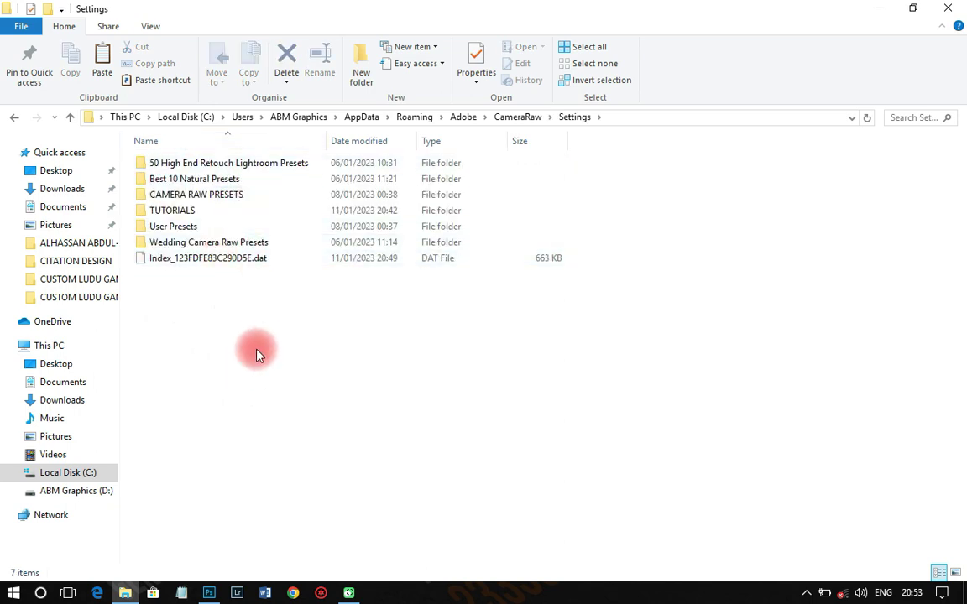
- Paste the copied presets folder into Settings and refresh the listing
right_click(261, 327)
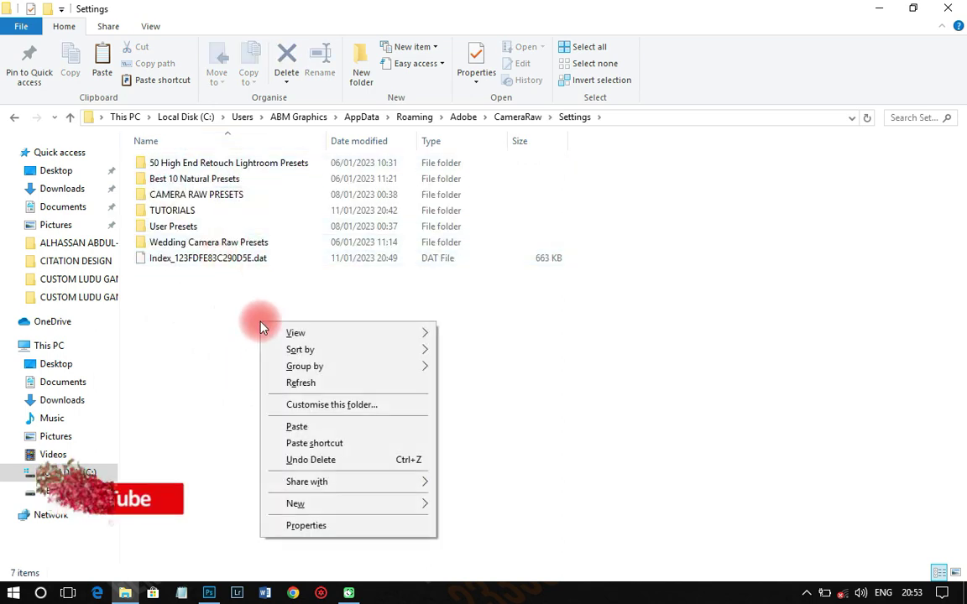
click(307, 427)
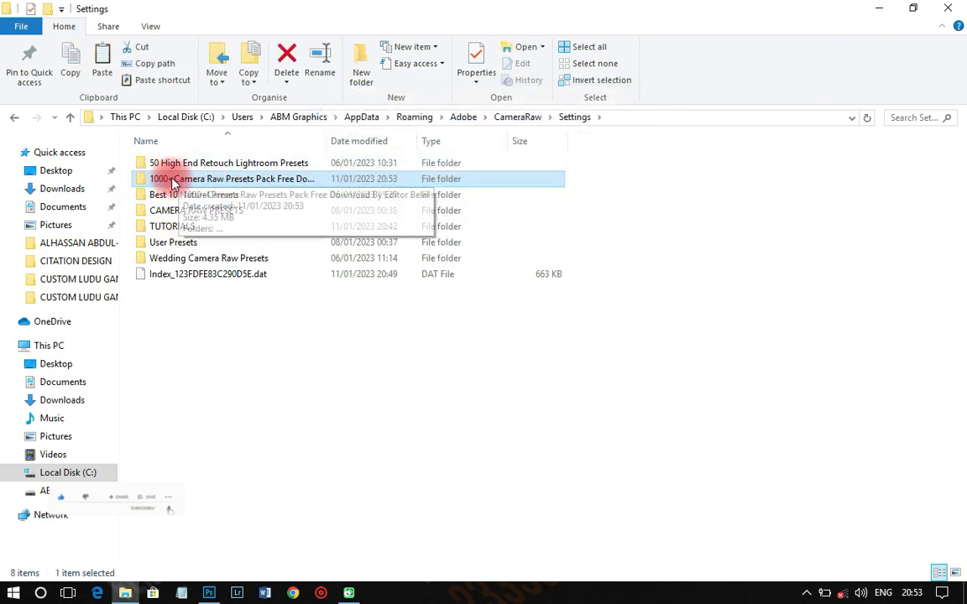
right_click(217, 348)
click(274, 404)
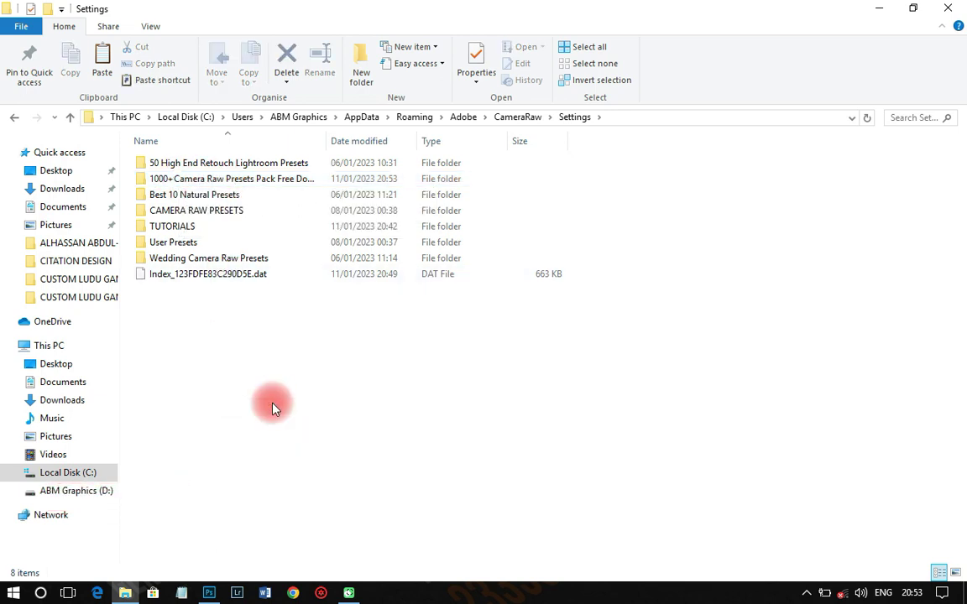
- Open _23_3040-Edit.jpg in Photoshop and run Filter > Camera Raw Filter on it
click(879, 8)
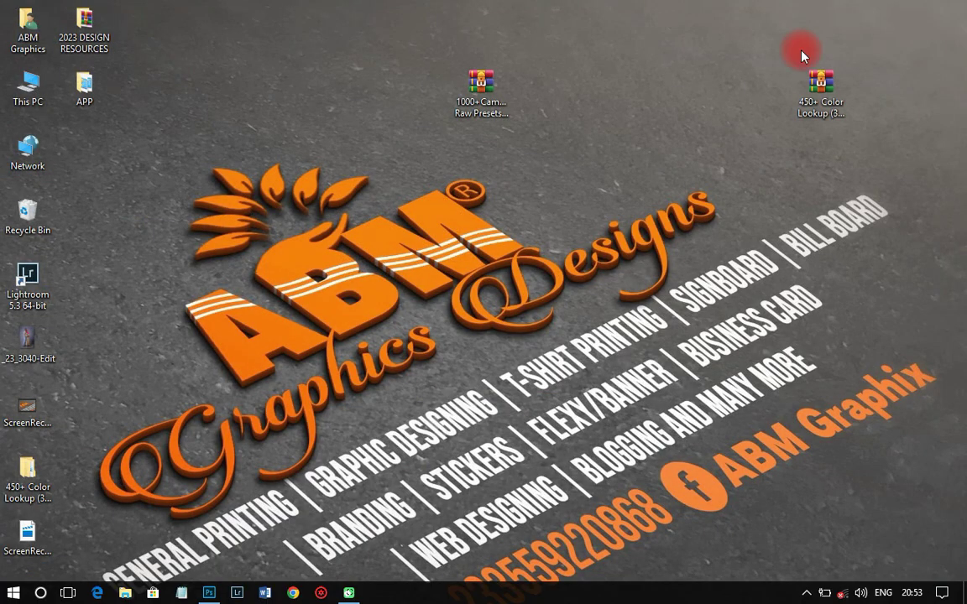
click(209, 593)
key(space)
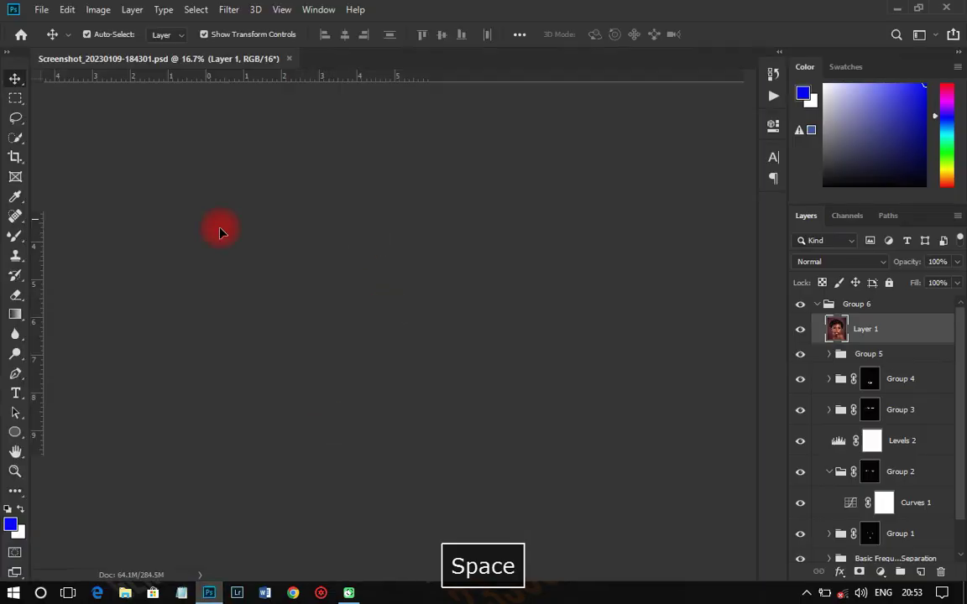
scroll(275, 356, down, 2)
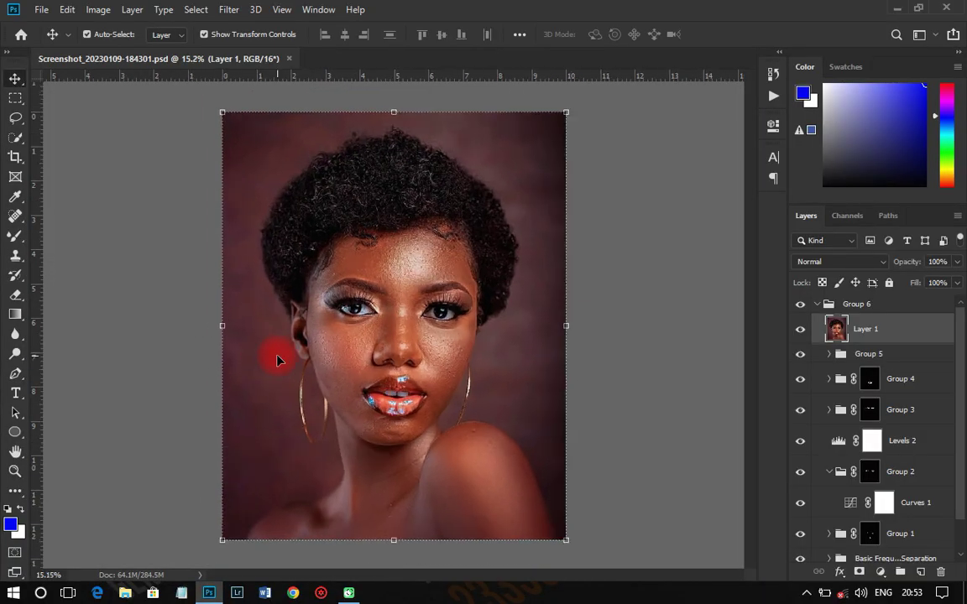
click(41, 9)
click(64, 39)
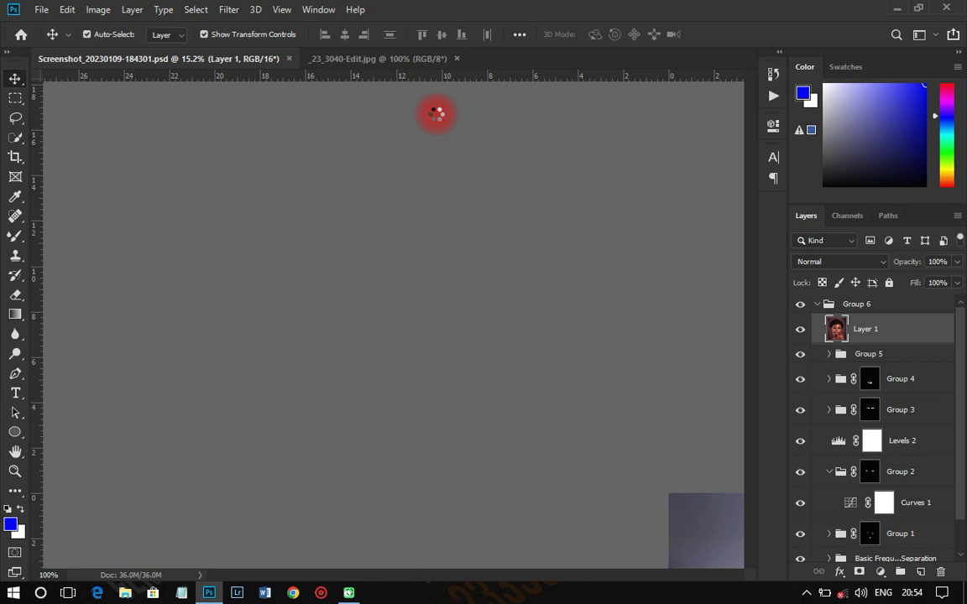
click(229, 9)
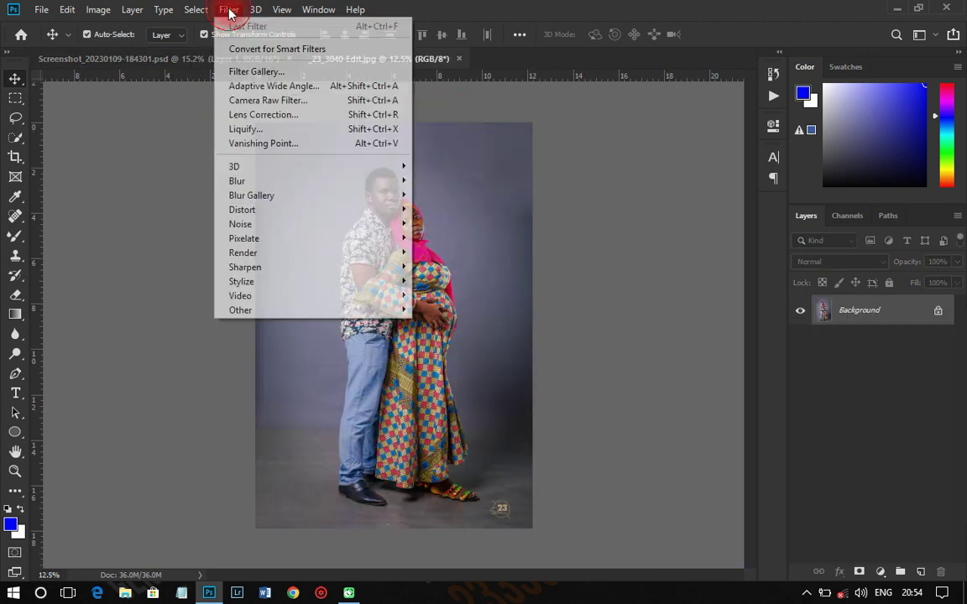
click(253, 100)
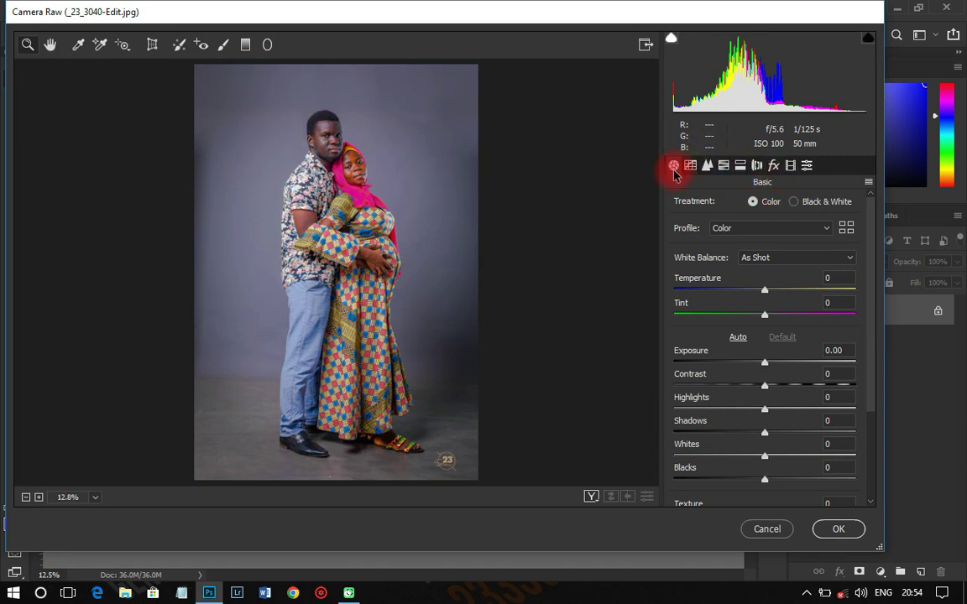
- Expand the 1000+ Camera Raw Presets group, try preset 10, apply preset 12 and star it
click(806, 166)
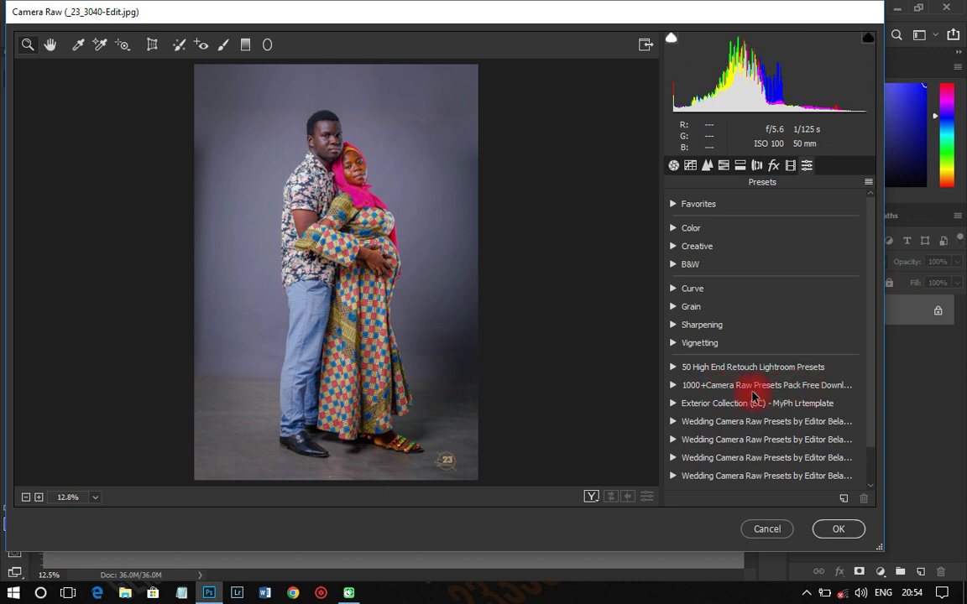
click(674, 385)
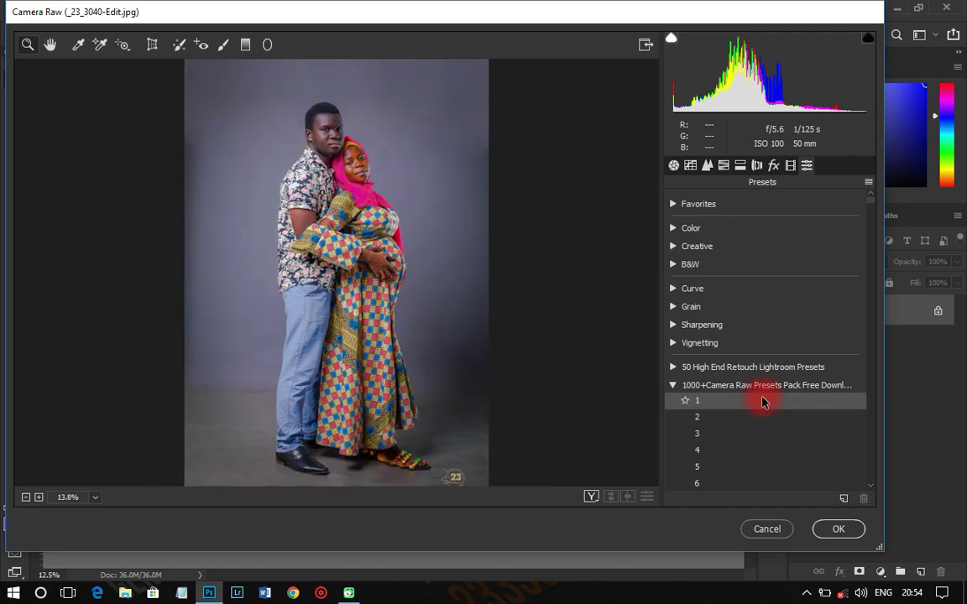
scroll(763, 402, down, 3)
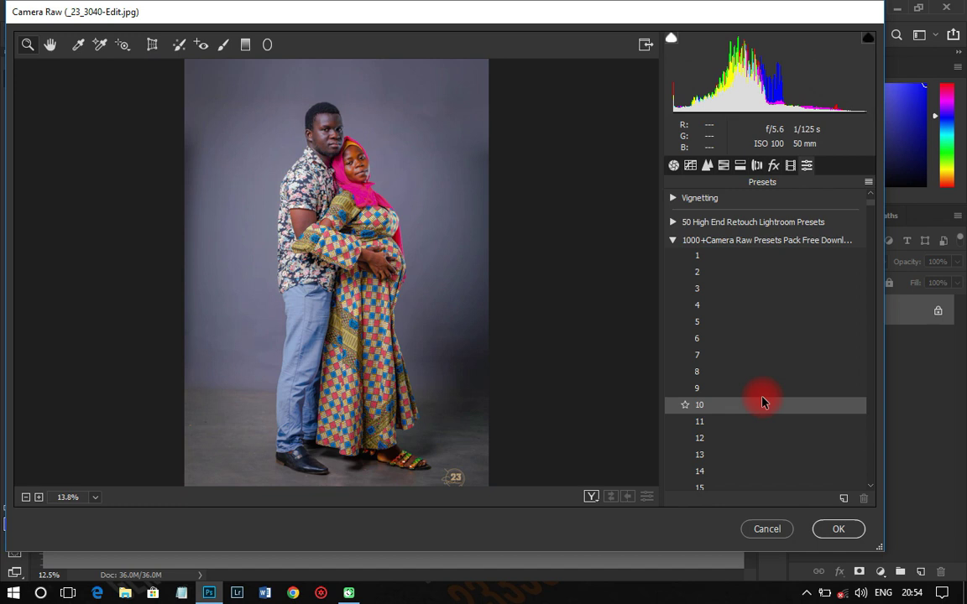
click(762, 402)
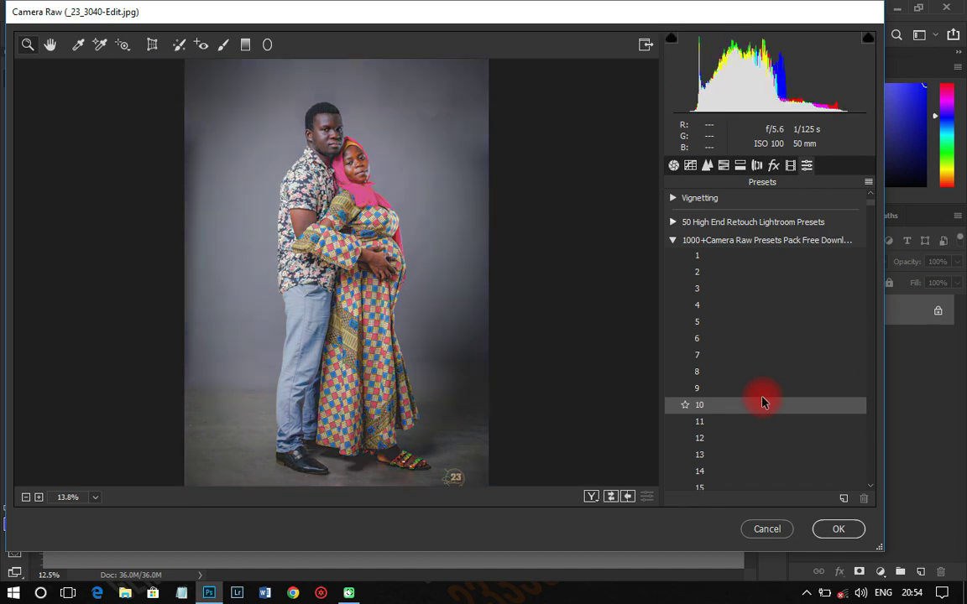
scroll(763, 402, down, 1)
click(763, 403)
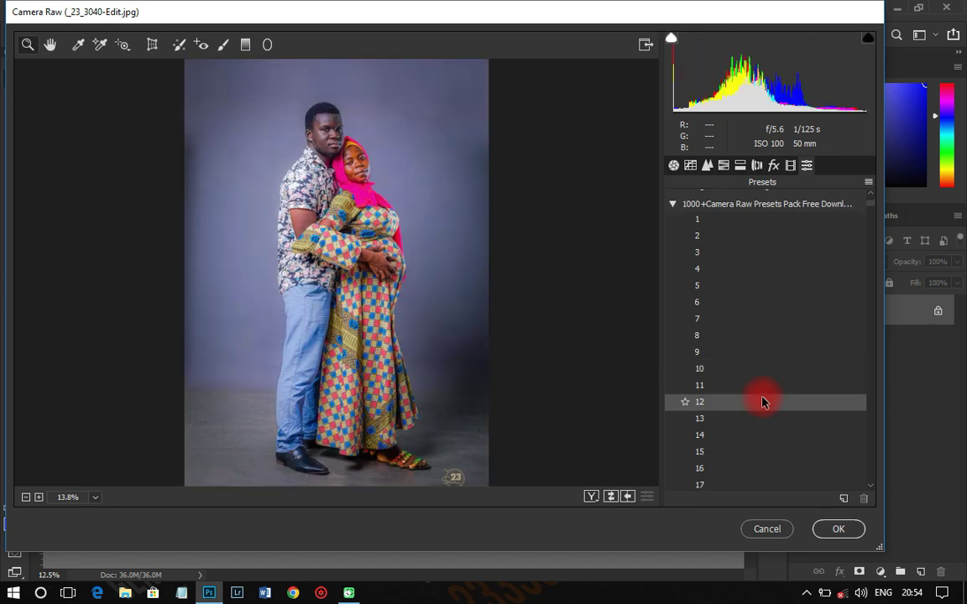
click(703, 405)
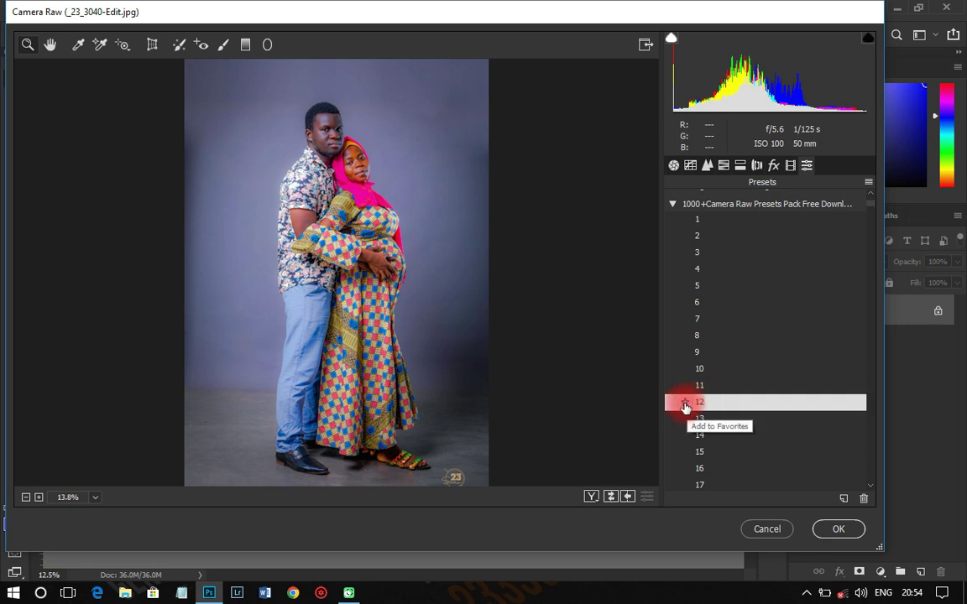
click(685, 404)
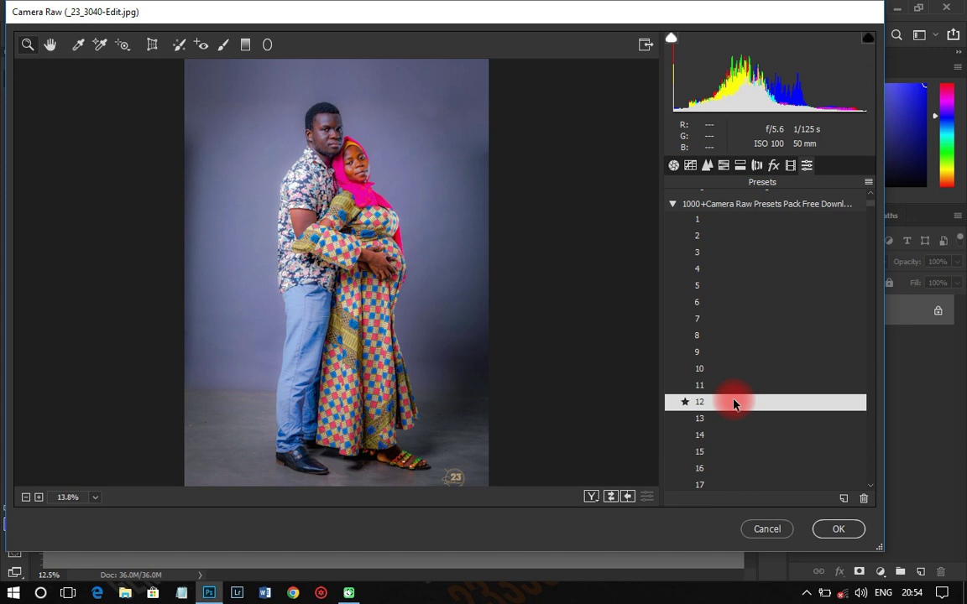
- Browse further down the 1000+ pack and apply preset 88 for muted grey-violet tones
scroll(733, 404, down, 1)
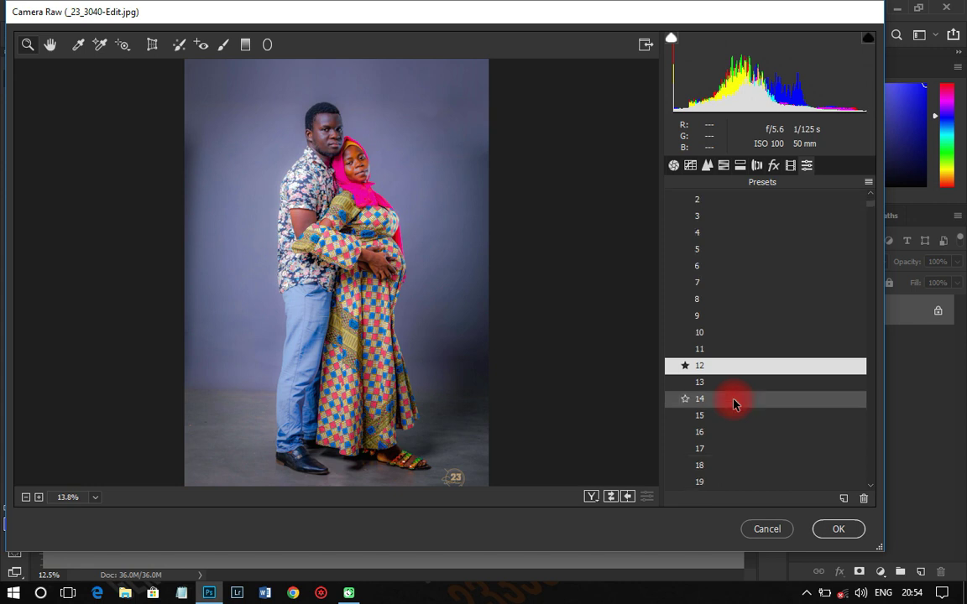
scroll(733, 404, down, 1)
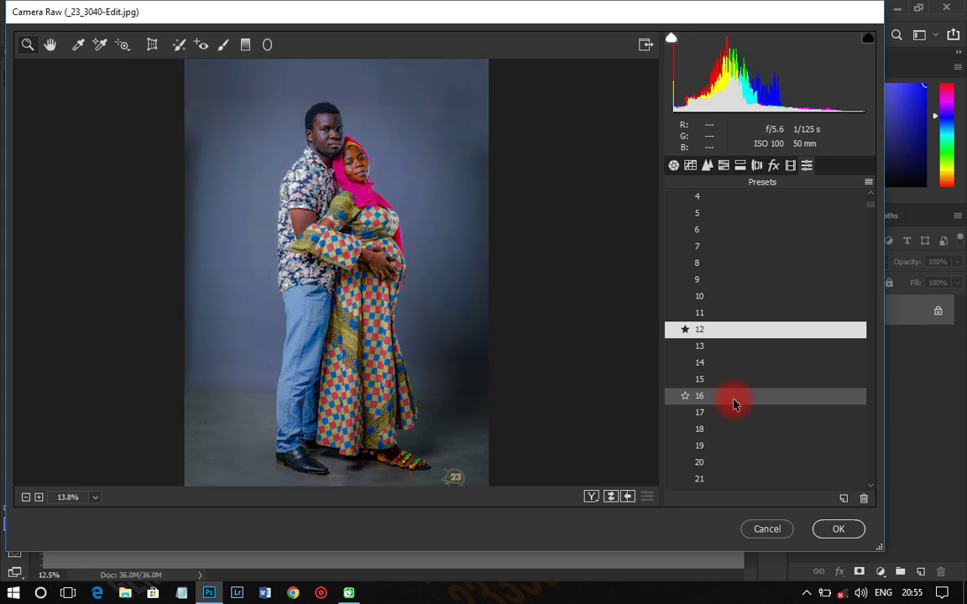
scroll(732, 403, down, 2)
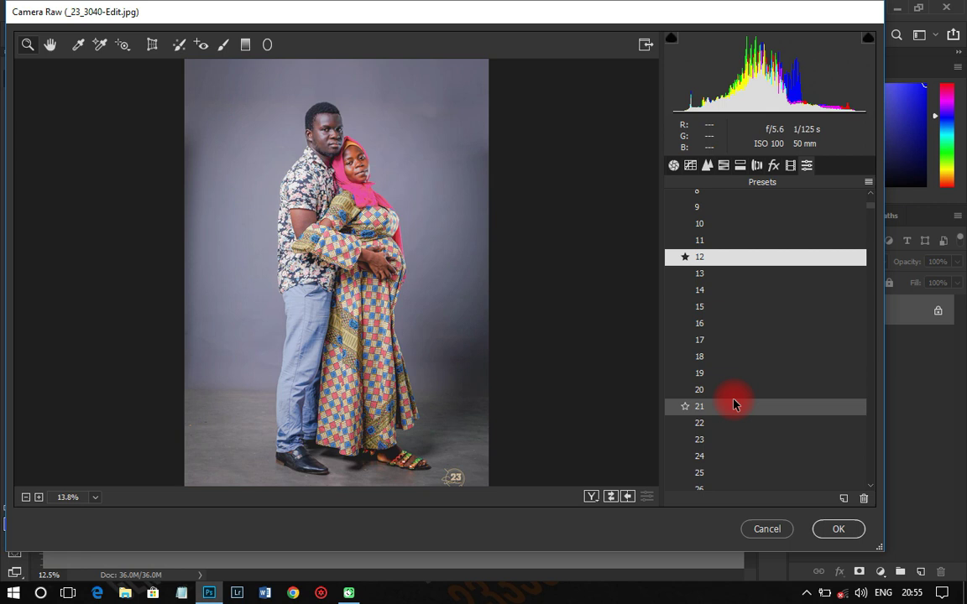
scroll(733, 404, down, 2)
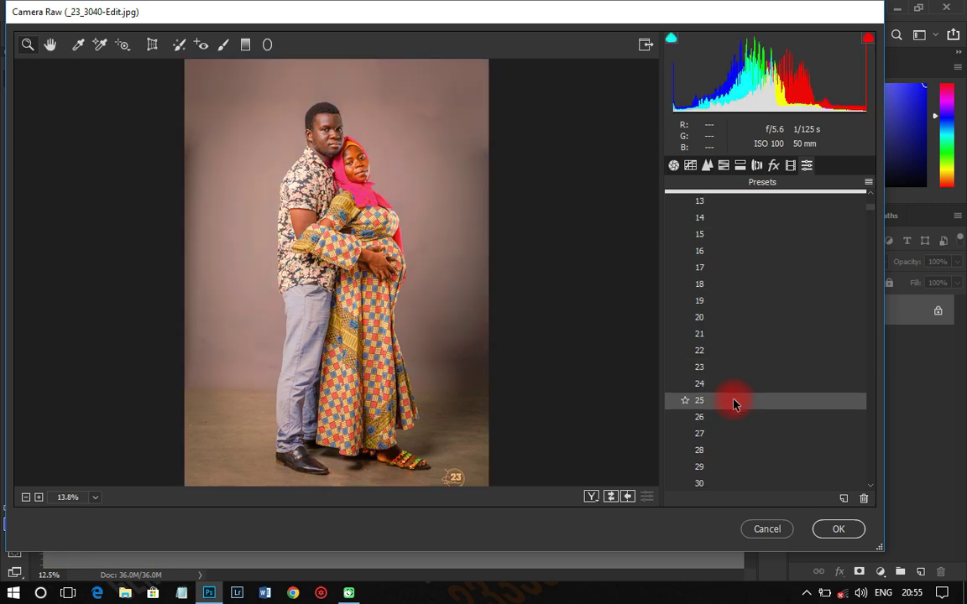
scroll(733, 404, down, 3)
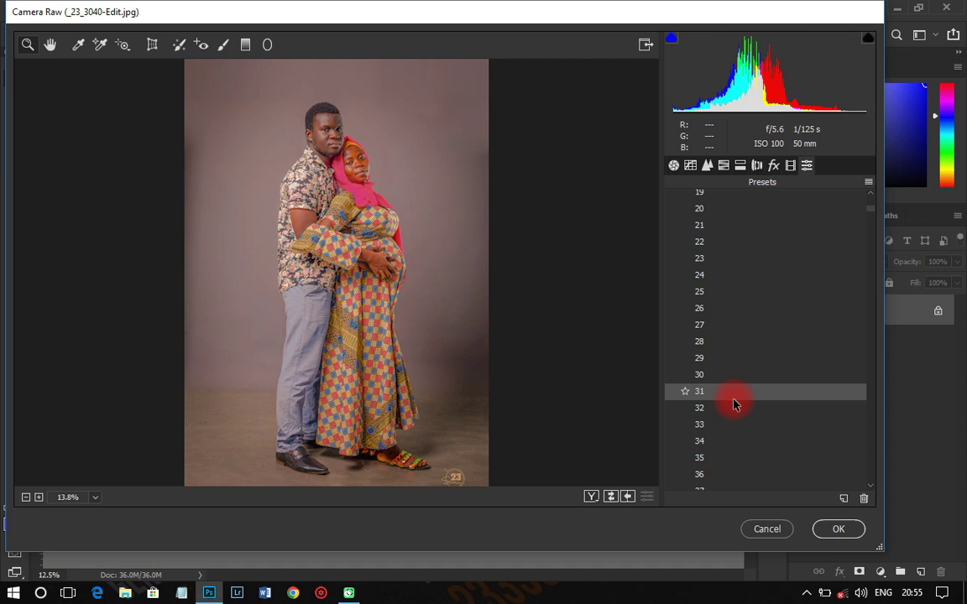
scroll(732, 404, down, 4)
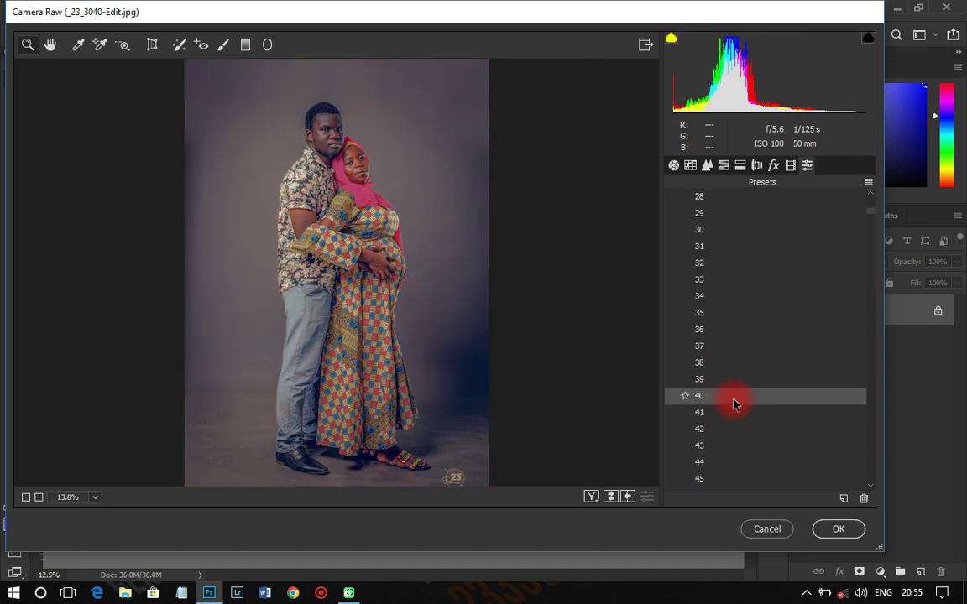
scroll(733, 404, down, 10)
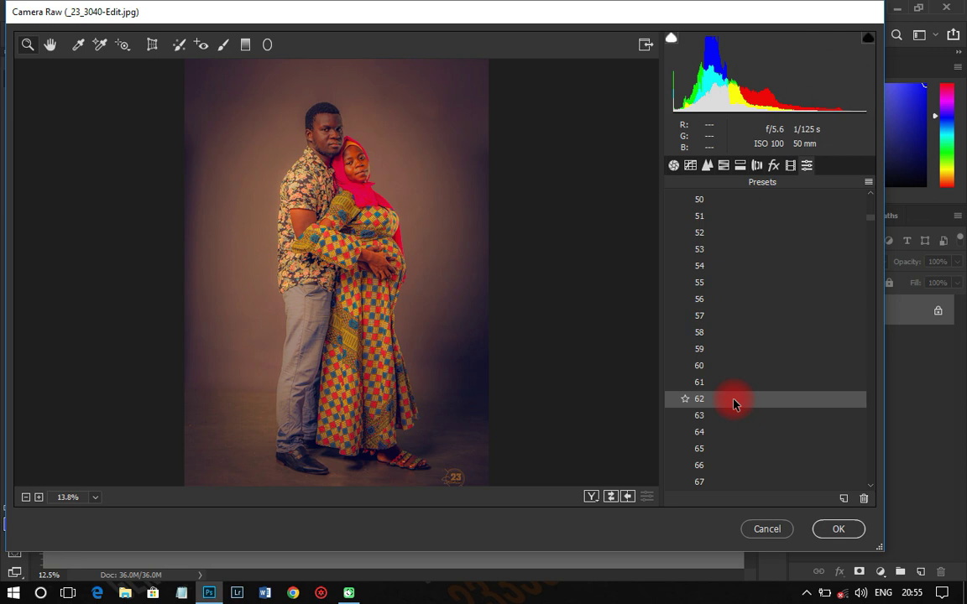
scroll(733, 403, down, 4)
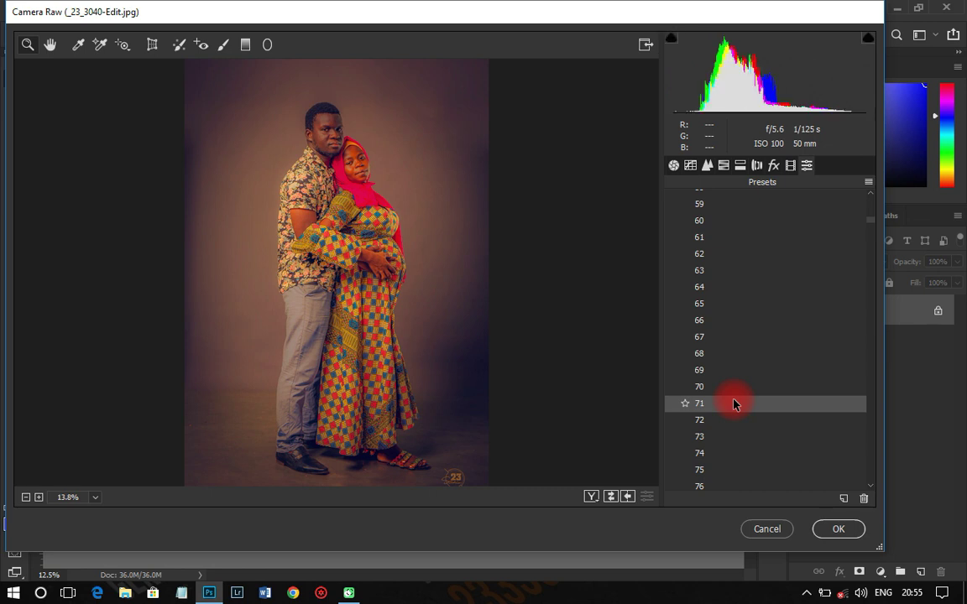
scroll(732, 404, down, 1)
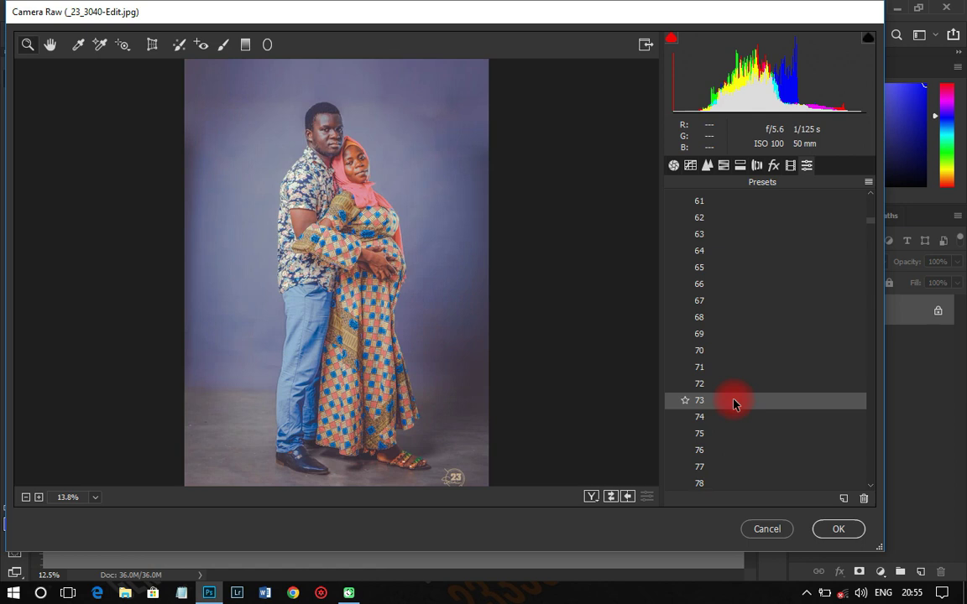
scroll(733, 404, down, 5)
click(733, 399)
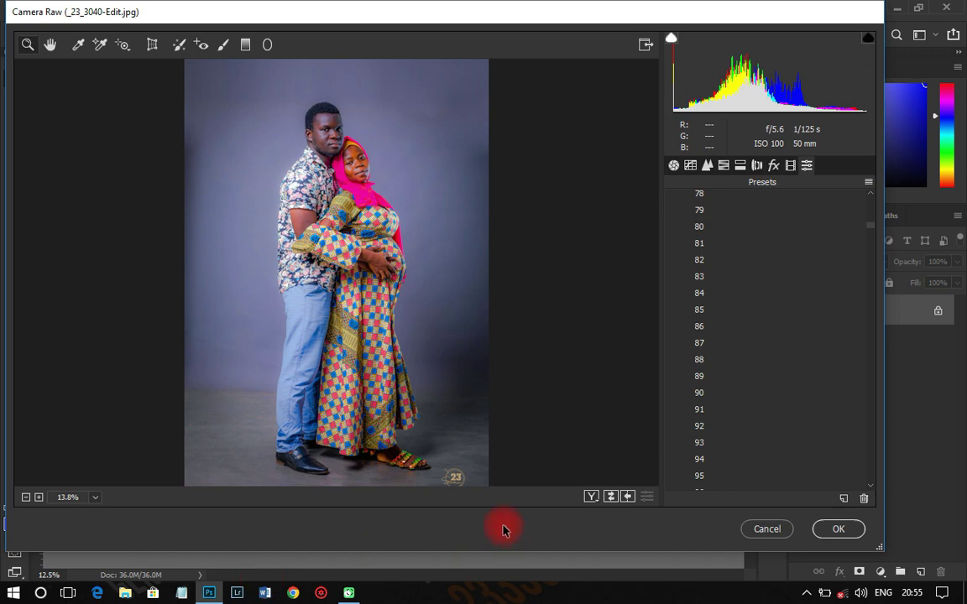
- Compare before/after layouts at 25% zoom, panning to centre the couple's faces
click(589, 497)
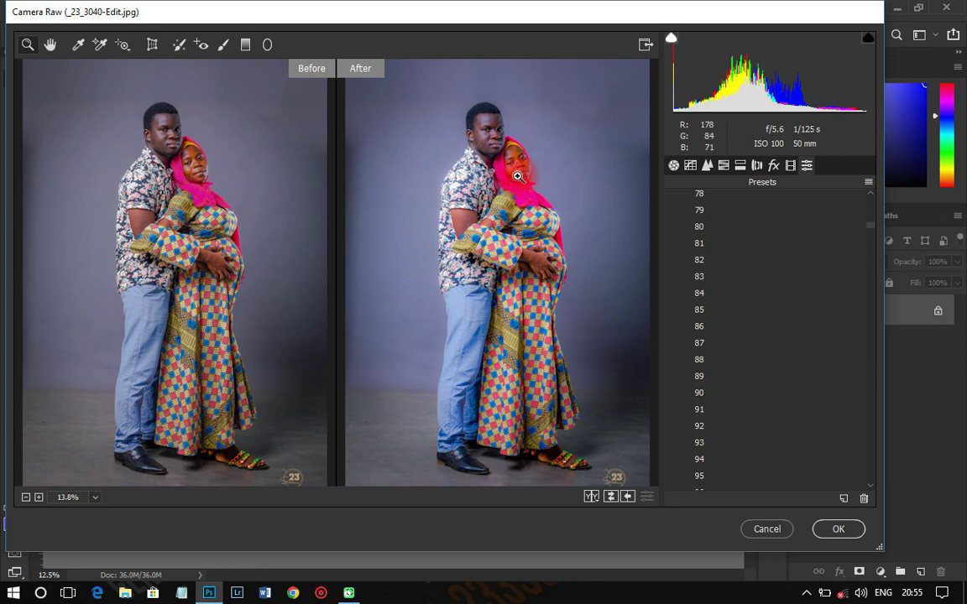
click(452, 116)
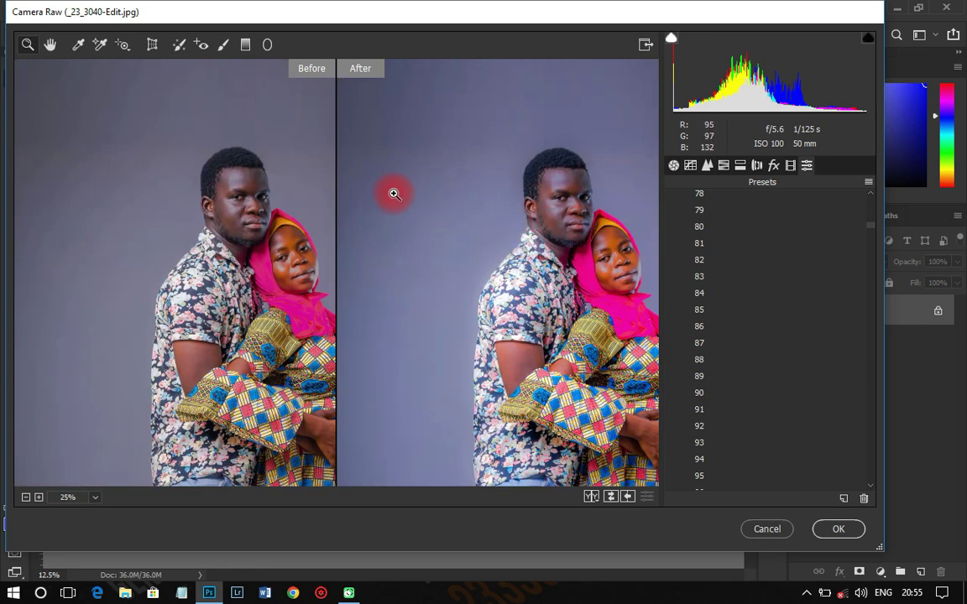
click(591, 499)
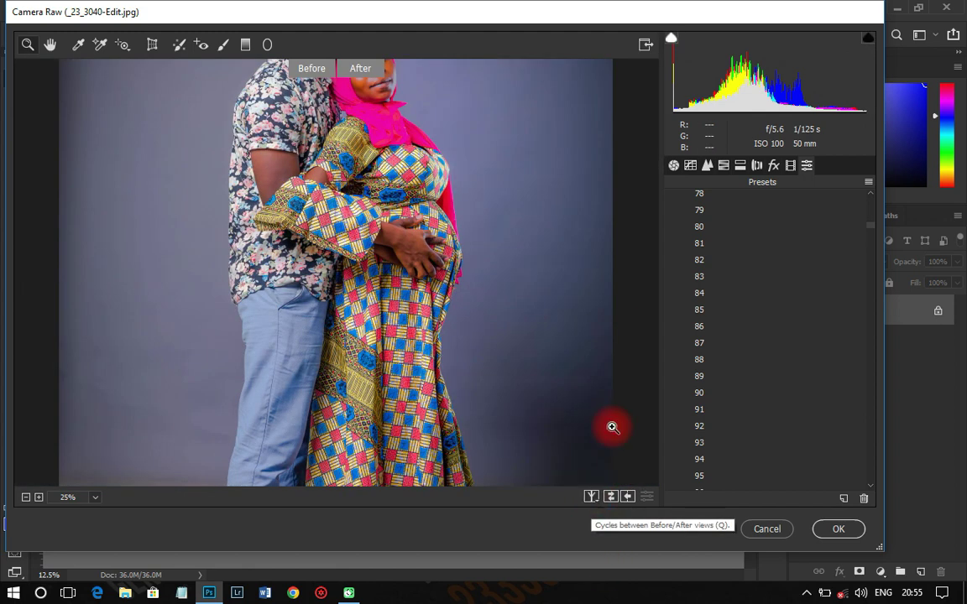
click(50, 44)
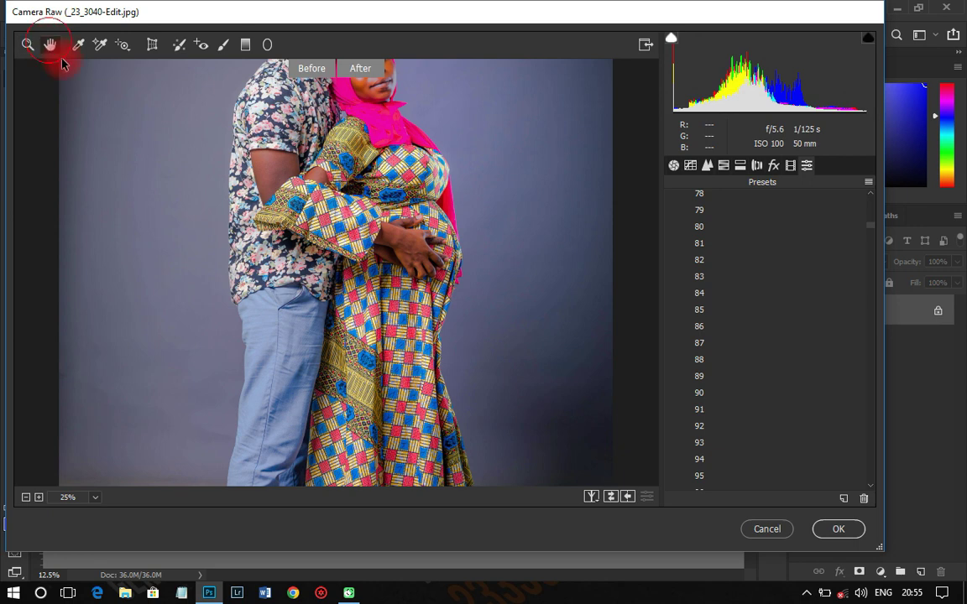
drag(327, 148, 345, 299)
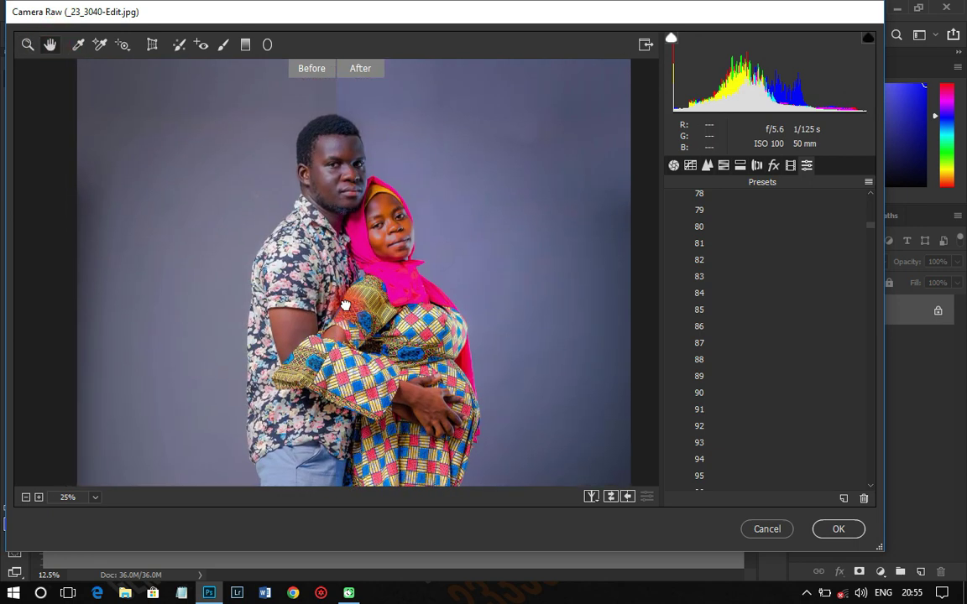
mouse_move(319, 128)
mouse_down()
mouse_move(354, 178)
mouse_move(351, 198)
mouse_up()
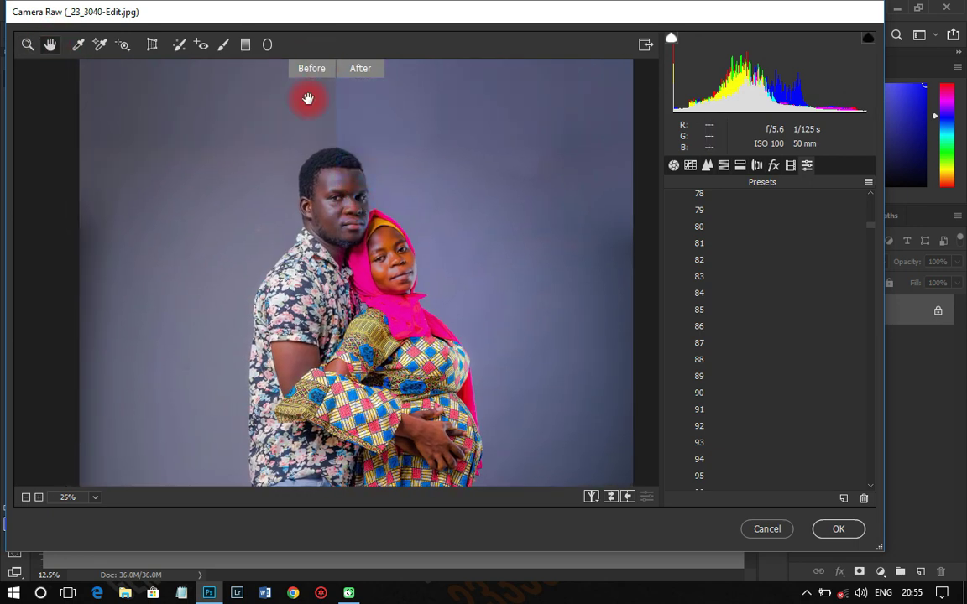
click(592, 497)
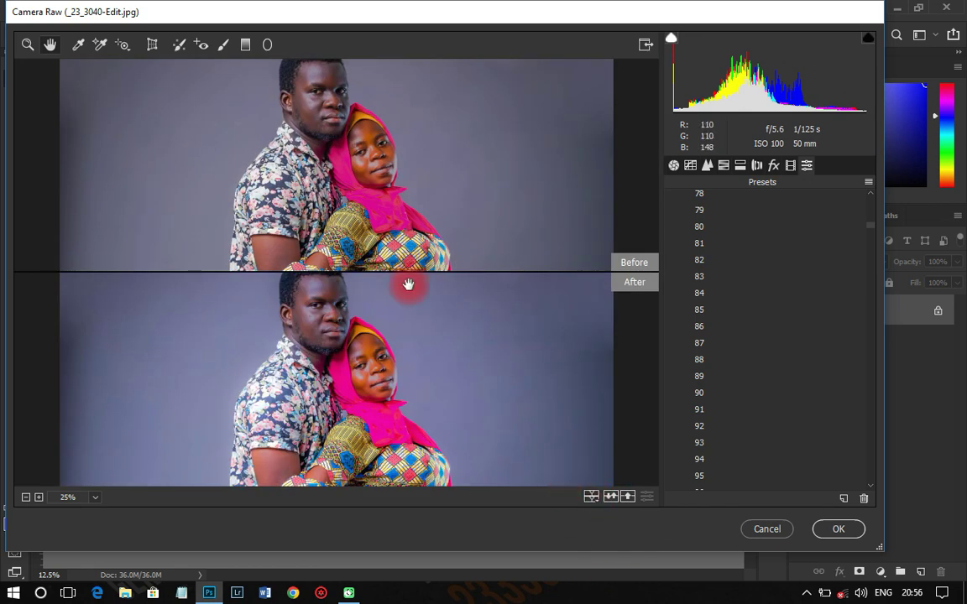
- Confirm the Camera Raw Filter so preset 88 is applied to the photo
click(334, 140)
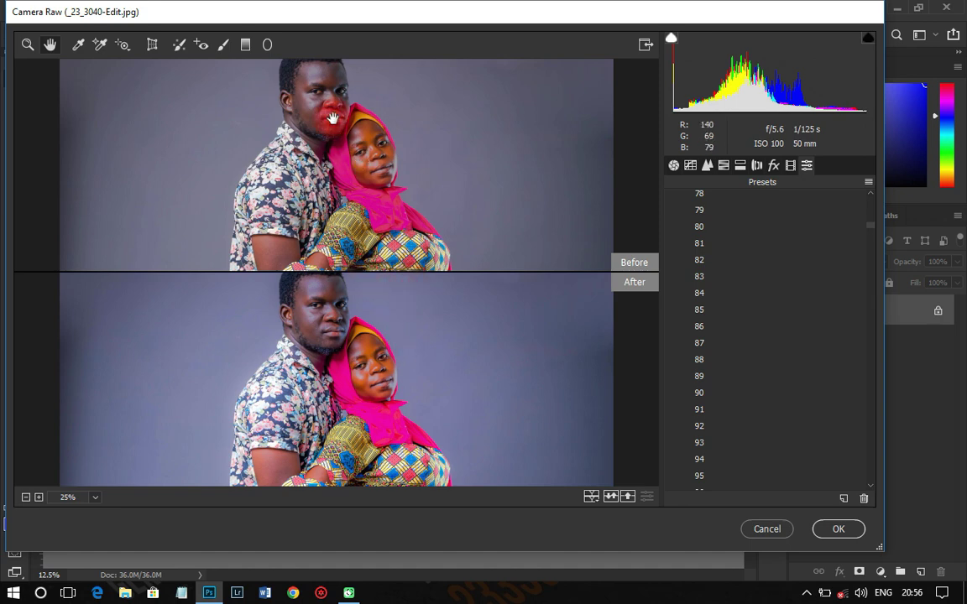
click(357, 357)
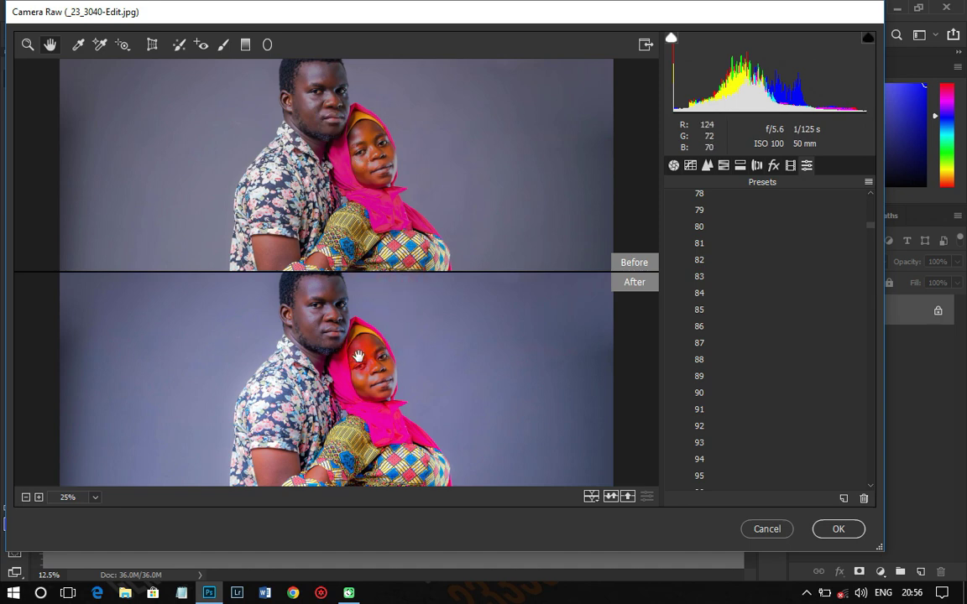
click(829, 527)
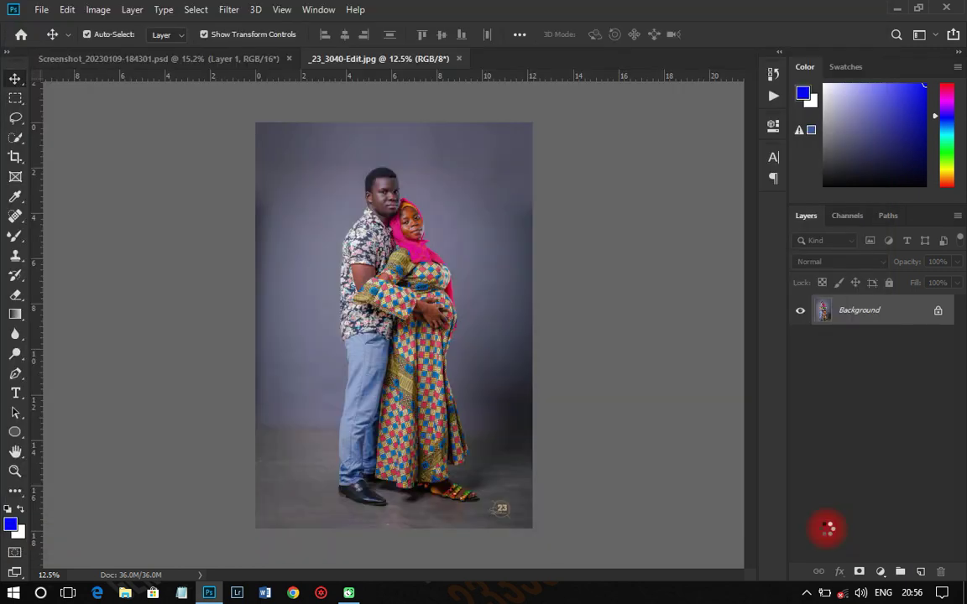